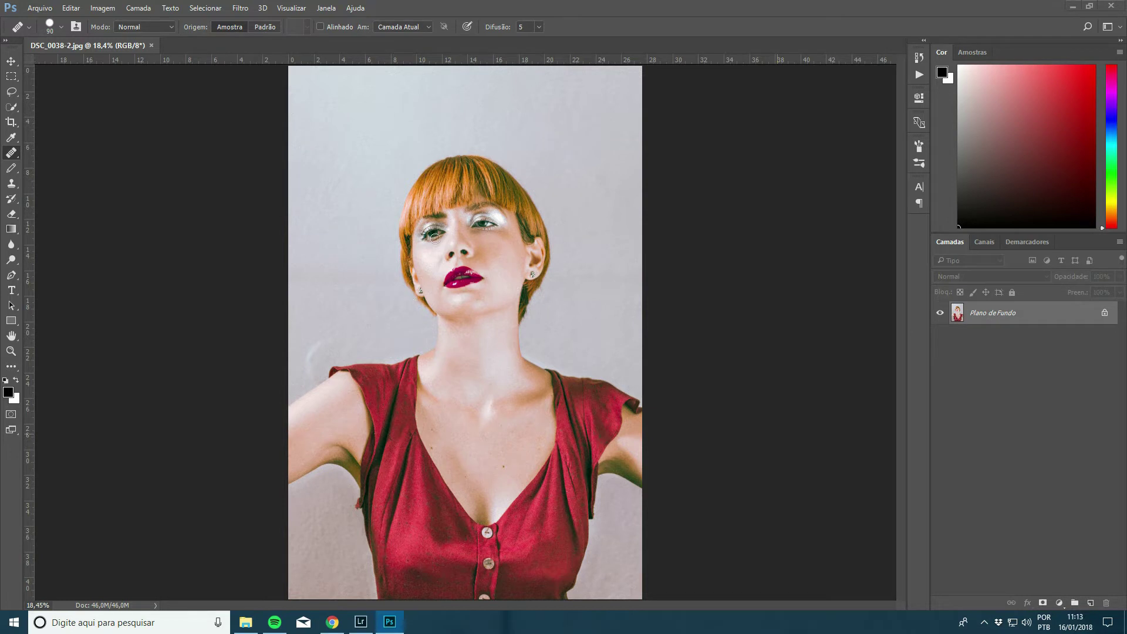
Step: Heal the curved backdrop mark left of the shoulder with a Spot Healing Brush enlarged to 60
right_click(11, 153)
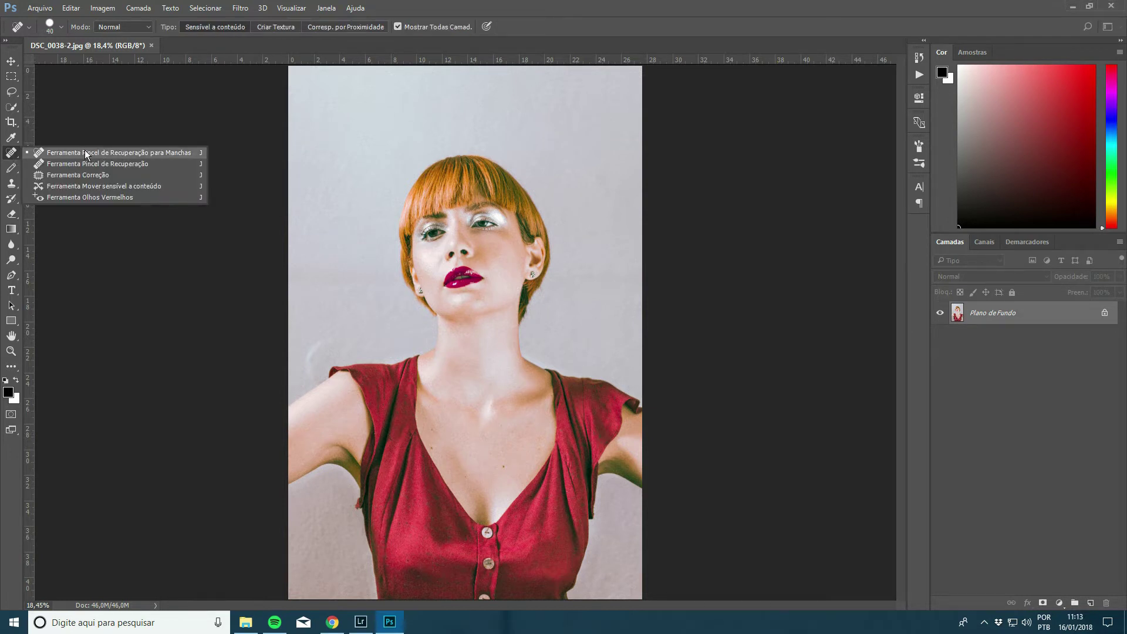
click(100, 156)
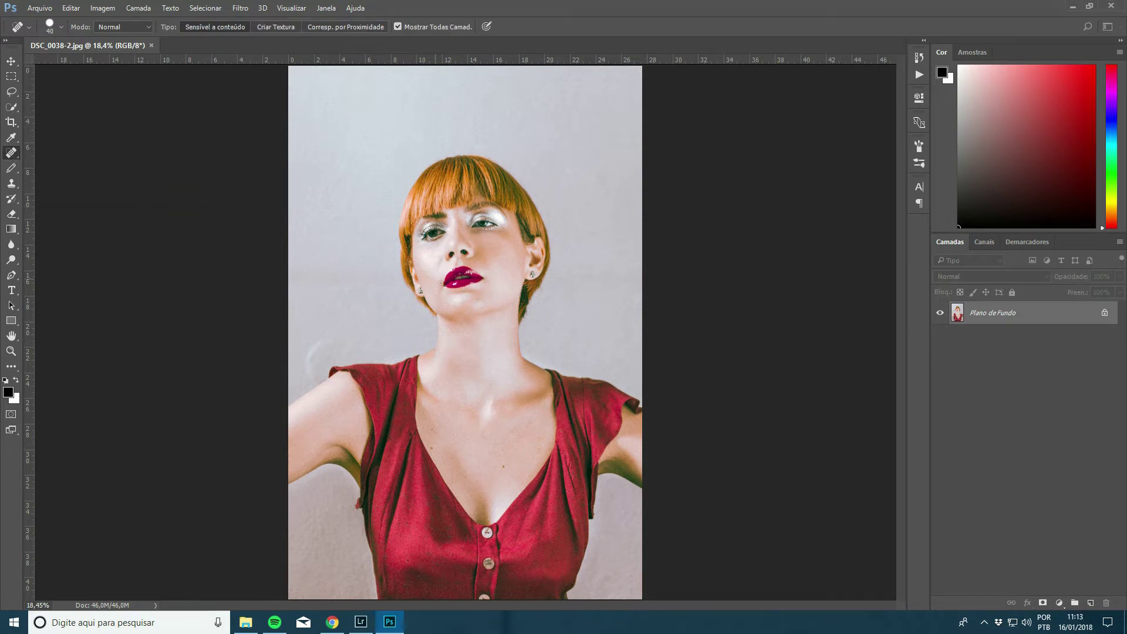
key(ctrl+plus)
key(ctrl+plus)
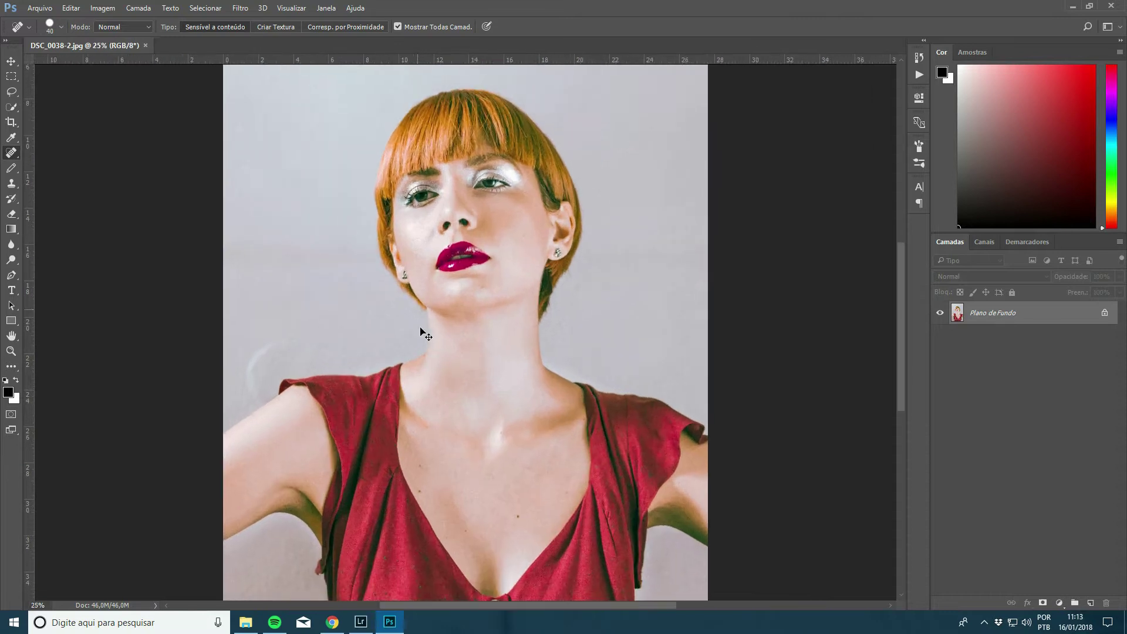
key(bracketright)
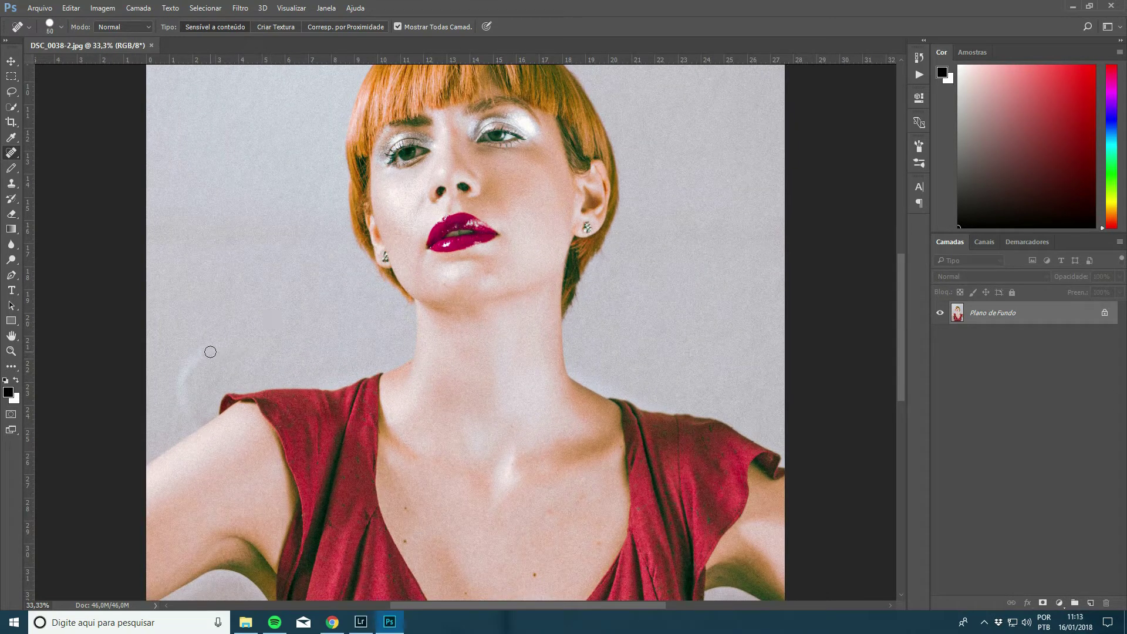
drag(208, 347, 182, 418)
click(185, 366)
click(179, 388)
click(191, 363)
Step: Shrink the healing brush, look over the portrait, and zoom out to fit the screen
scroll(411, 328, up, 2)
scroll(491, 385, up, 1)
key(bracketleft)
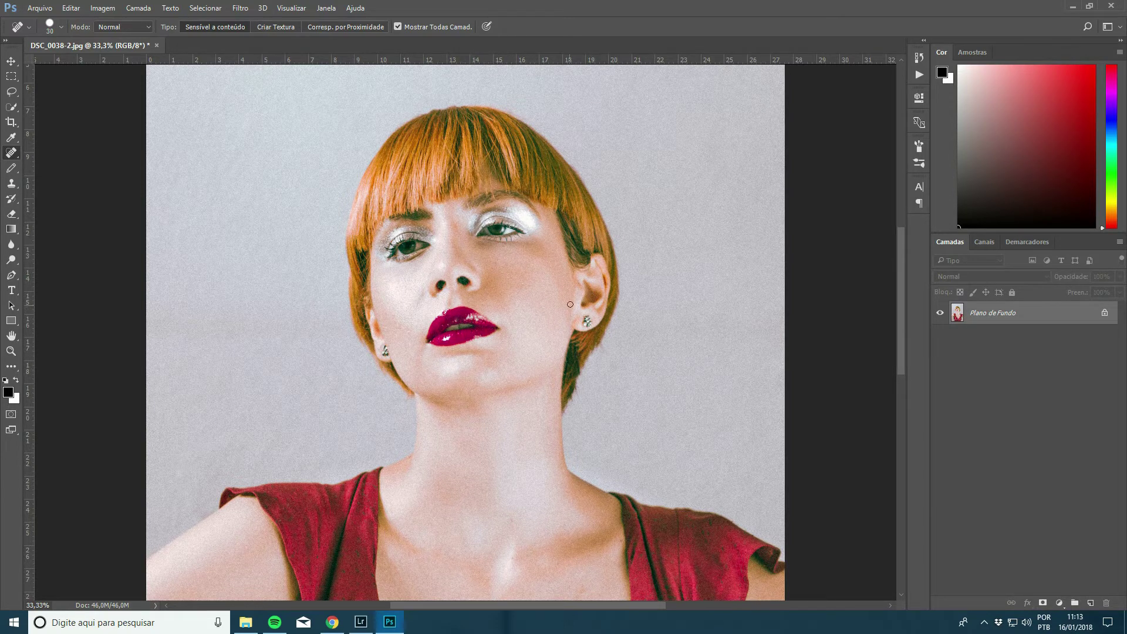
scroll(581, 364, down, 1)
scroll(587, 382, down, 2)
scroll(593, 399, down, 1)
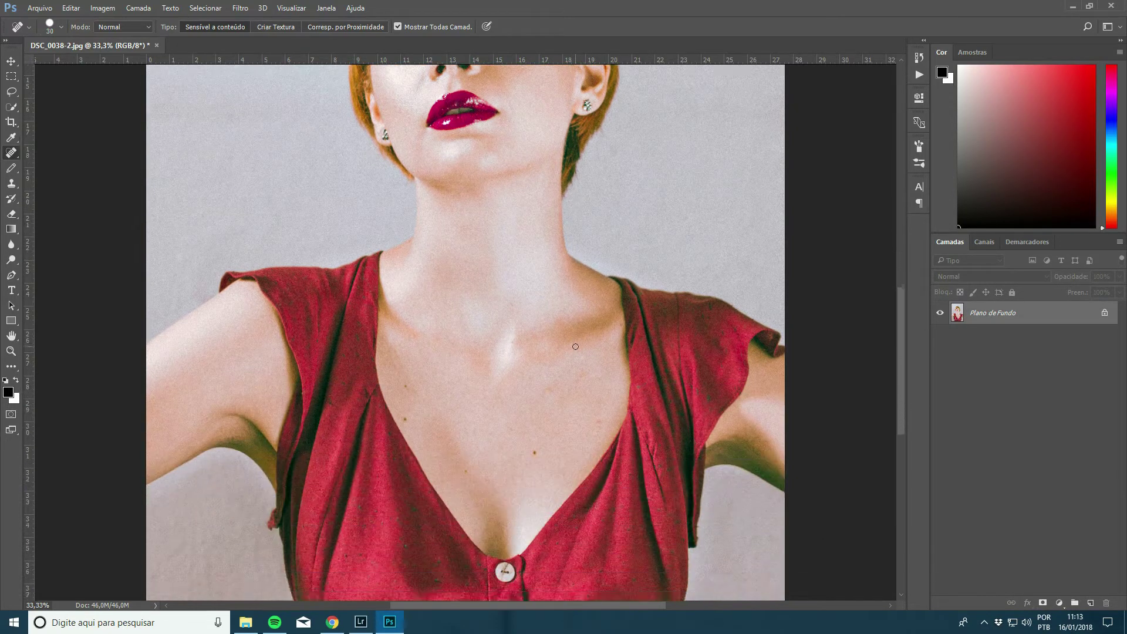
scroll(581, 405, down, 1)
scroll(528, 381, down, 2)
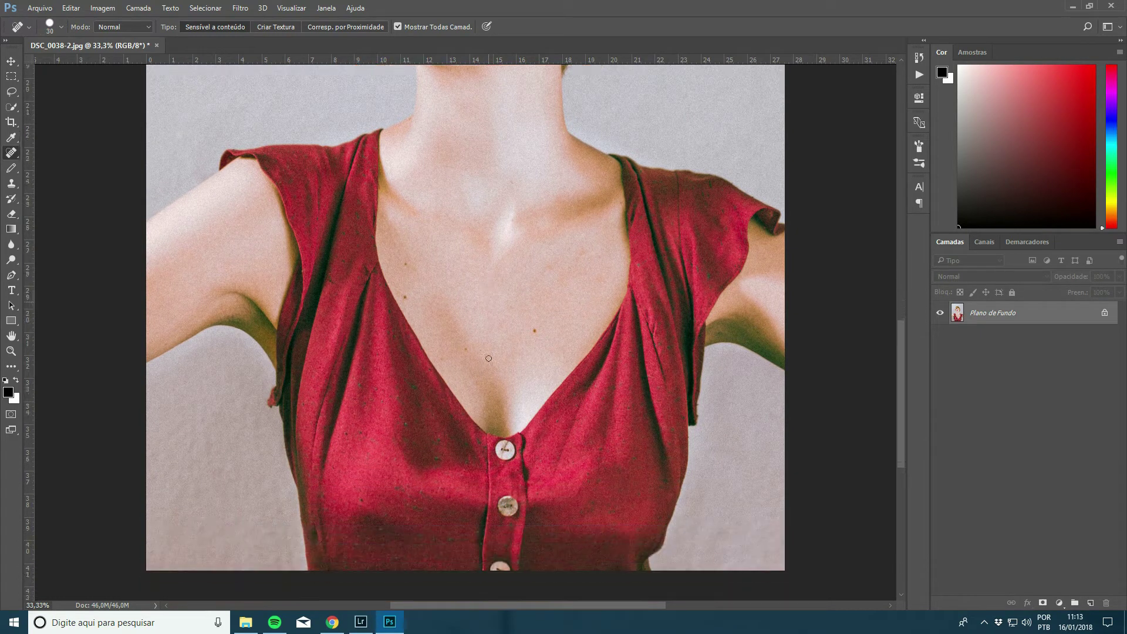
scroll(499, 352, up, 1)
scroll(539, 329, up, 1)
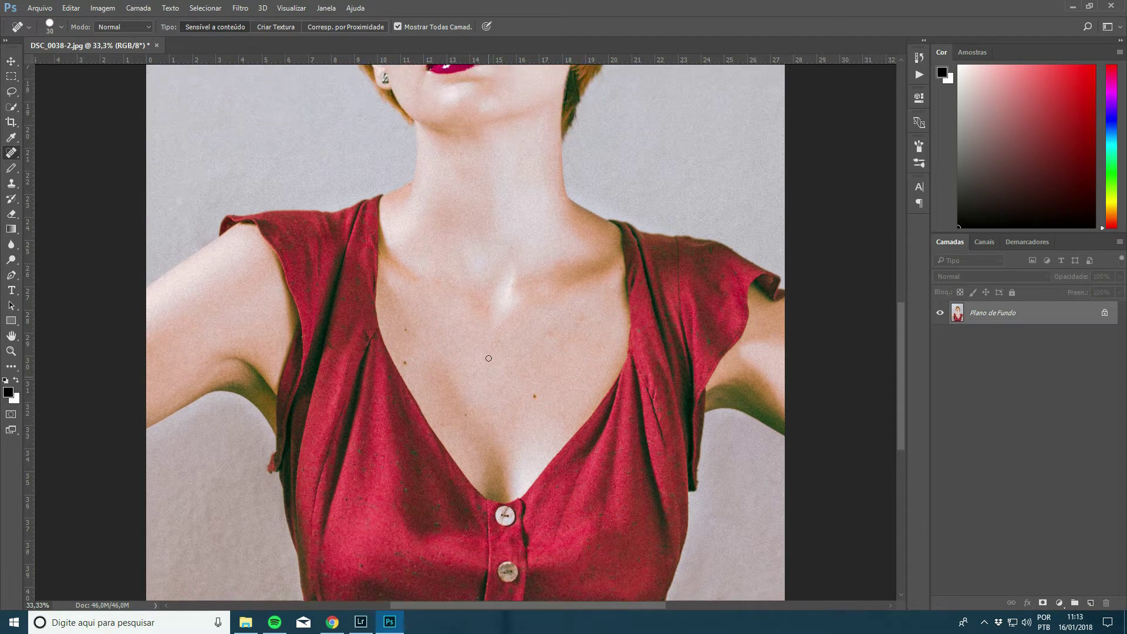
scroll(587, 305, up, 2)
scroll(634, 275, up, 1)
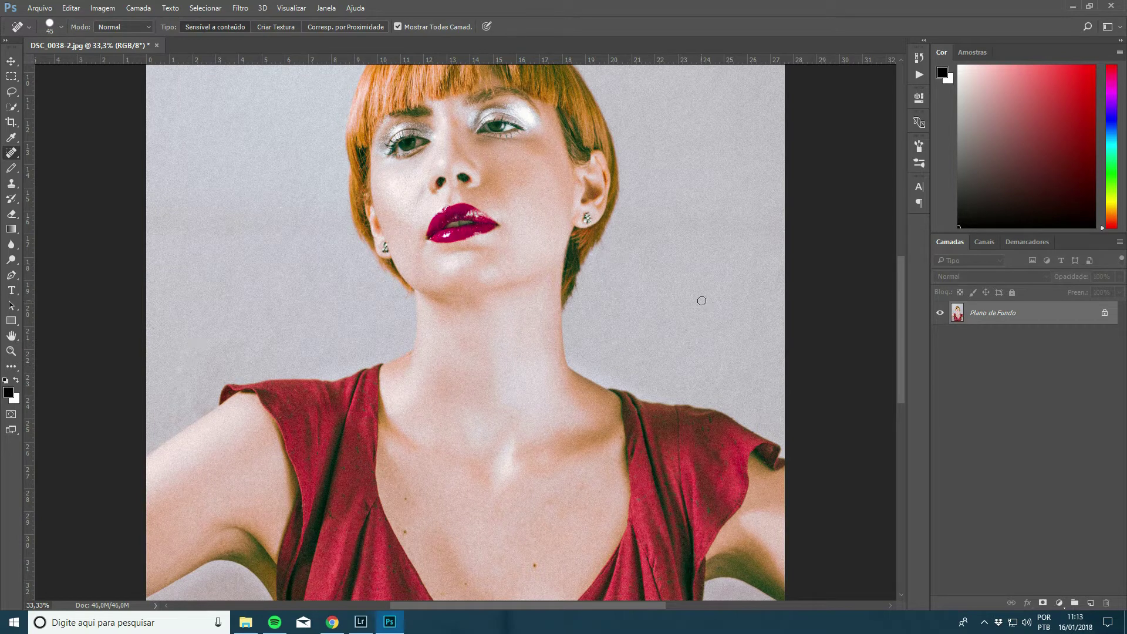
scroll(702, 301, up, 2)
key(ctrl+0)
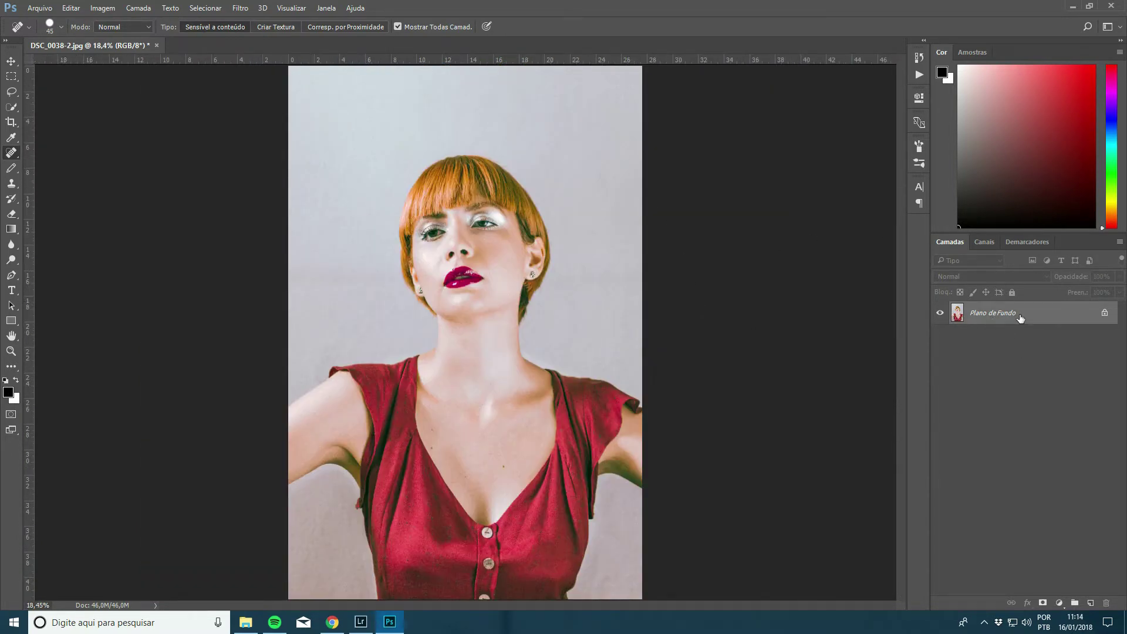
Step: Unlock the background as Camada 0, duplicate it, hide the top copy and select Camada 0 copiar
double_click(1021, 317)
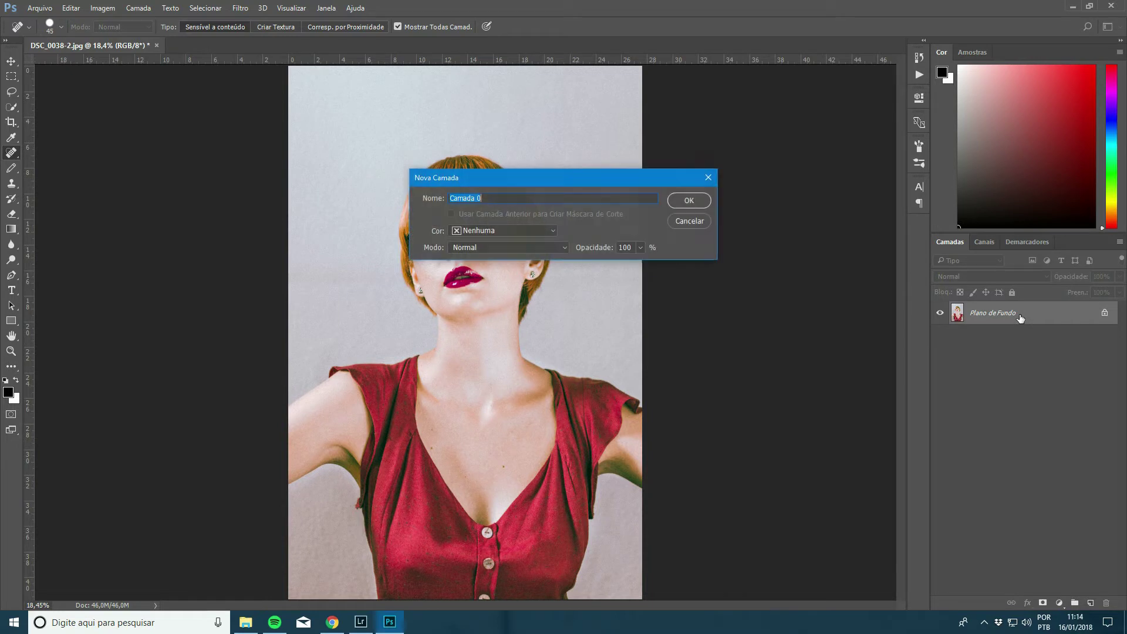
click(690, 200)
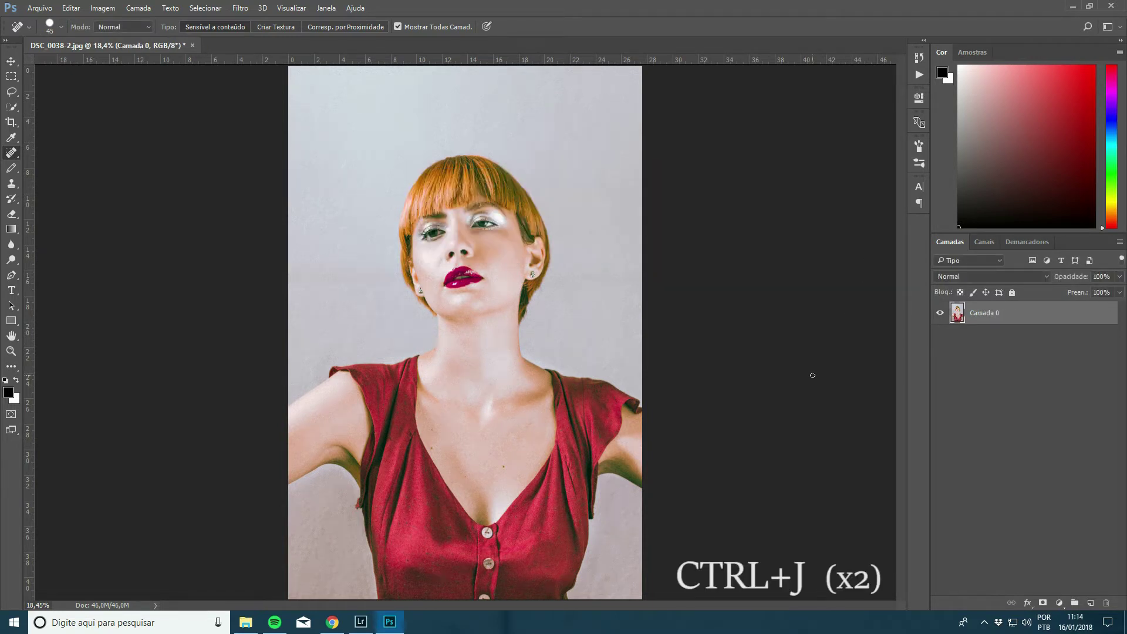
key(ctrl+j)
key(ctrl+j)
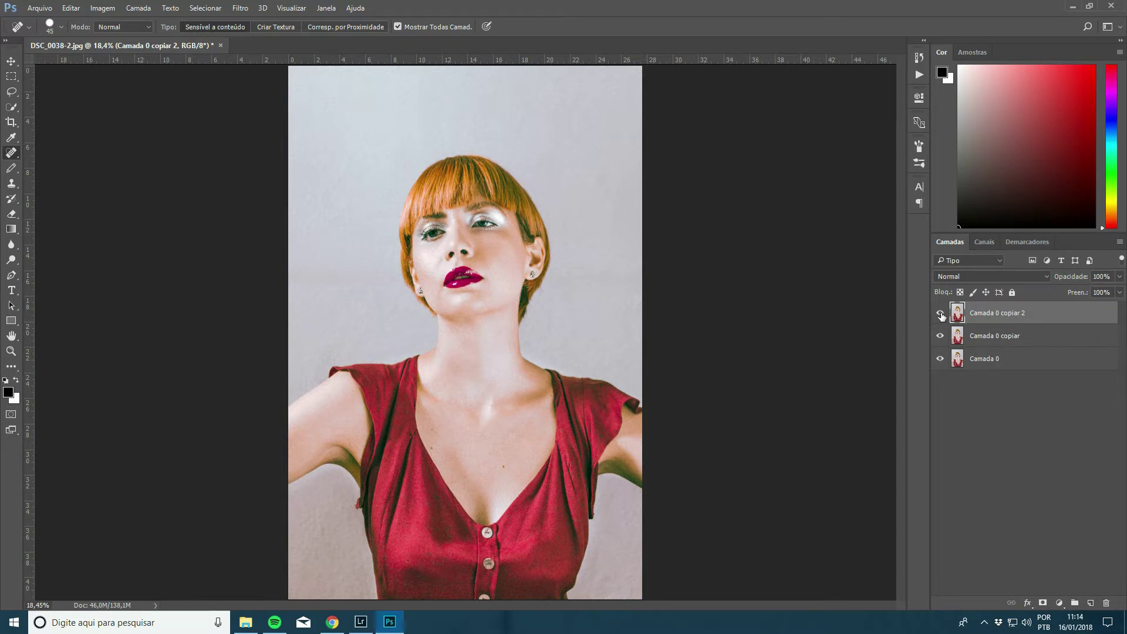
click(941, 314)
click(997, 340)
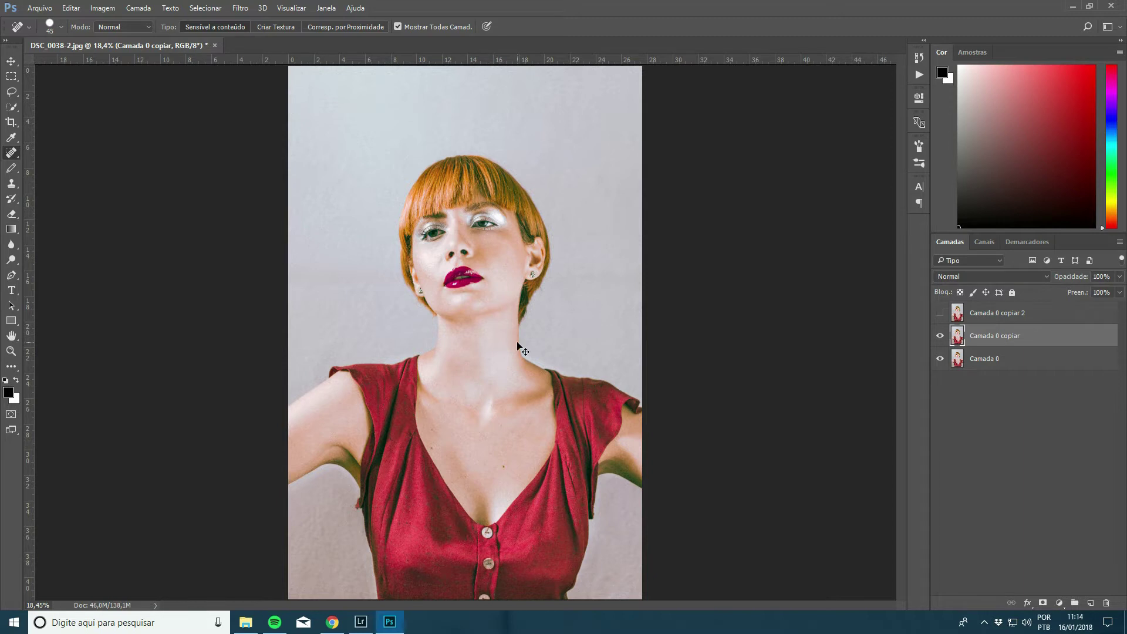
key(ctrl+plus)
key(ctrl+plus)
scroll(516, 339, up, 2)
scroll(516, 339, up, 1)
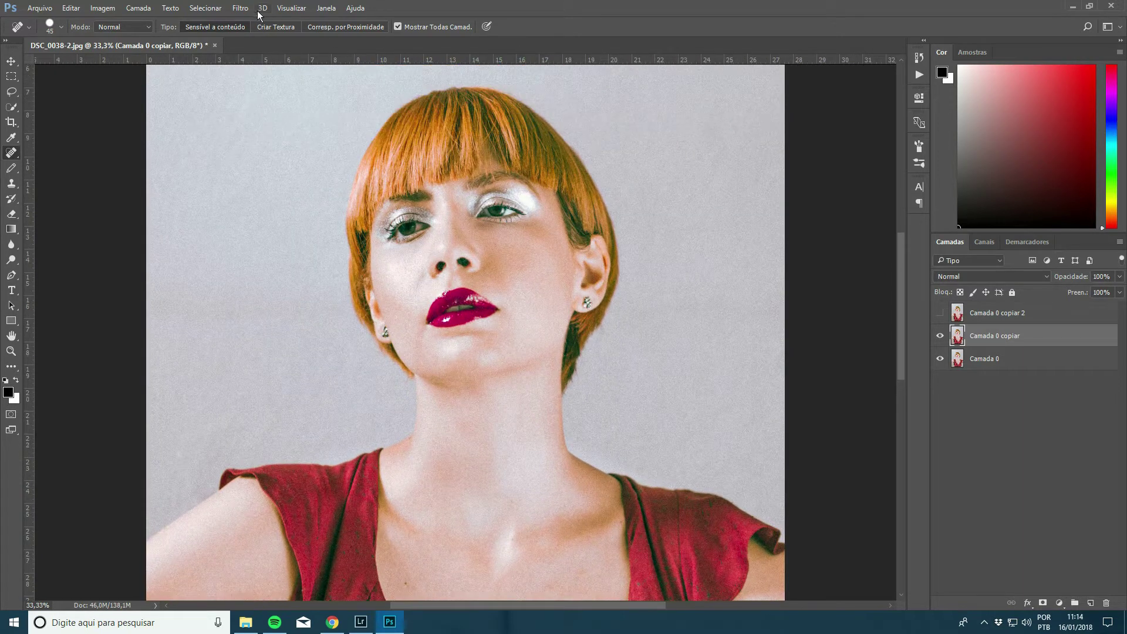
Step: Give Camada 0 copiar a 5,6-pixel Gaussian Blur, then select Camada 0 copiar 2
click(241, 10)
mouse_move(264, 137)
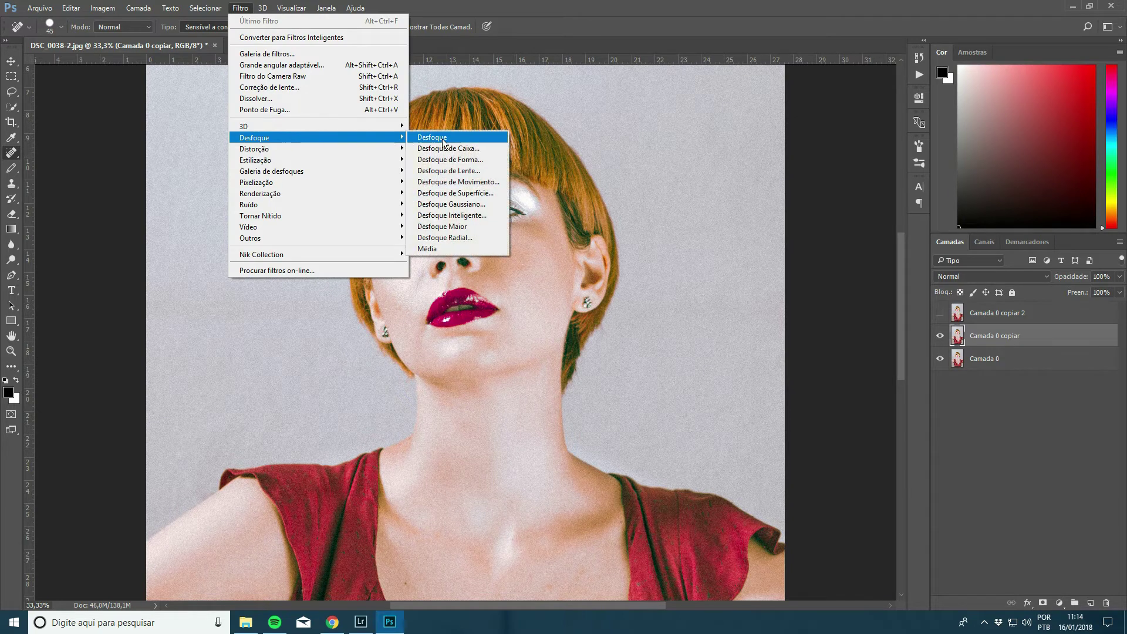
click(456, 210)
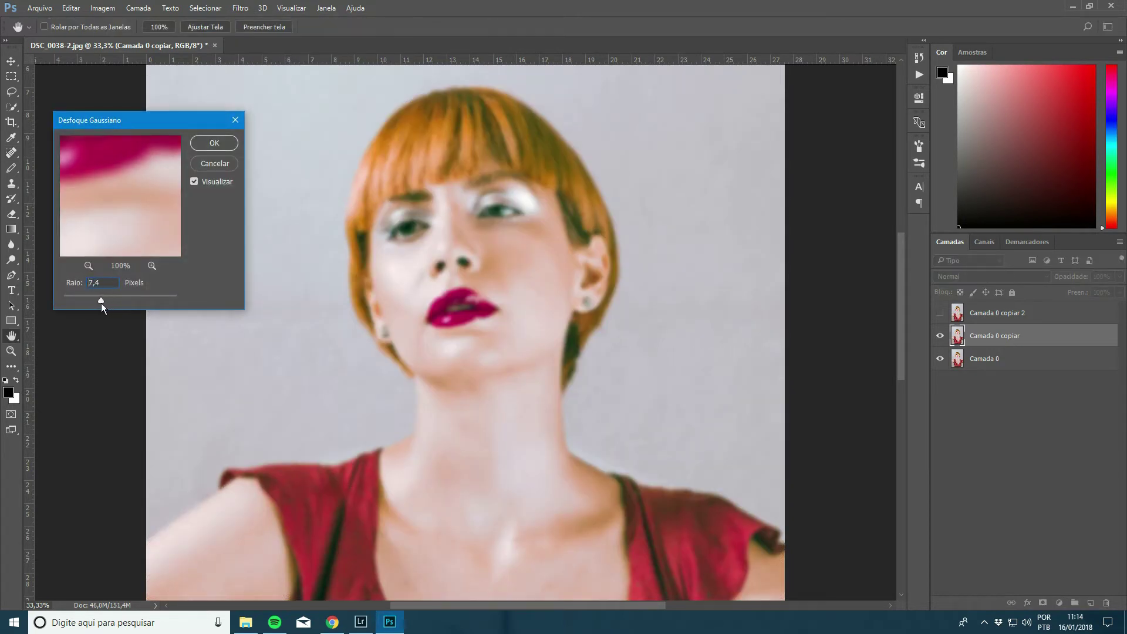
drag(100, 303, 96, 302)
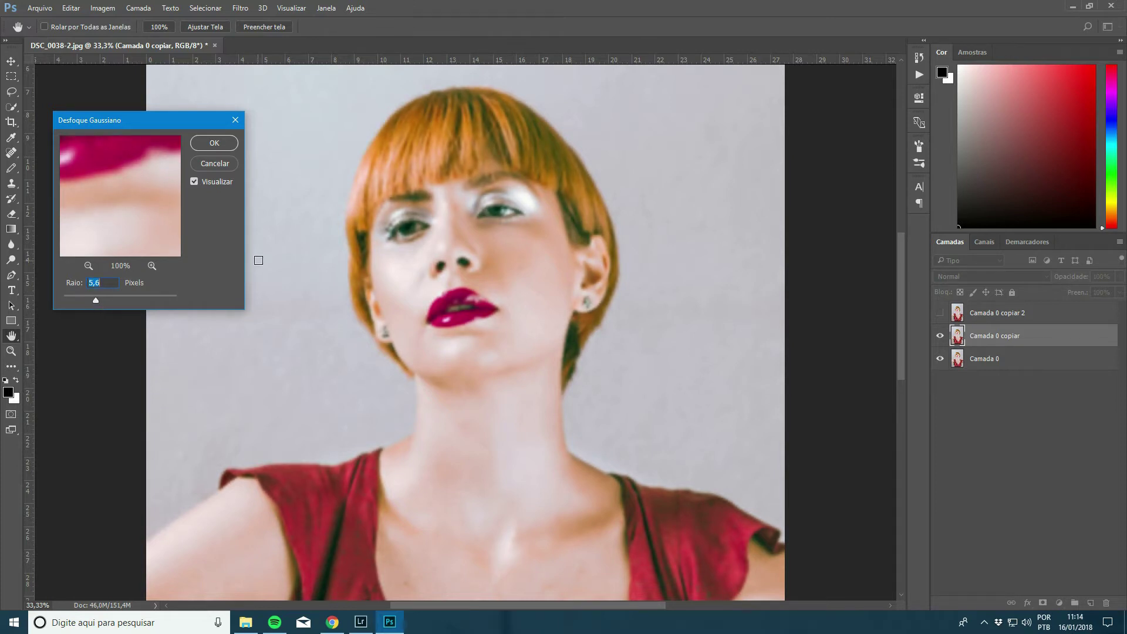
click(214, 143)
key(j)
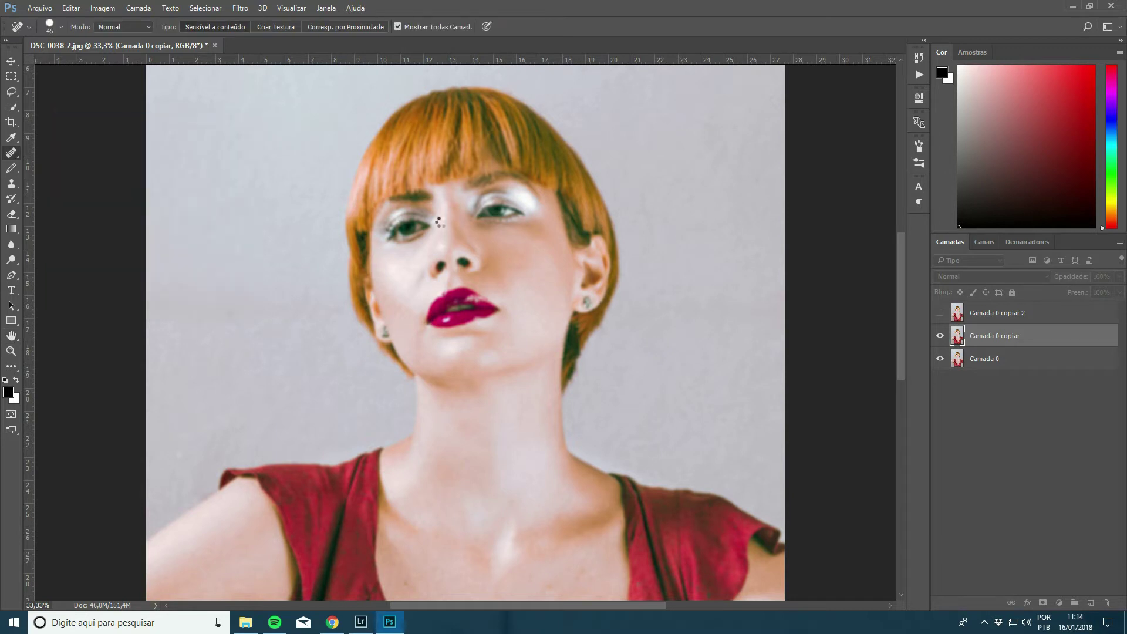
click(972, 315)
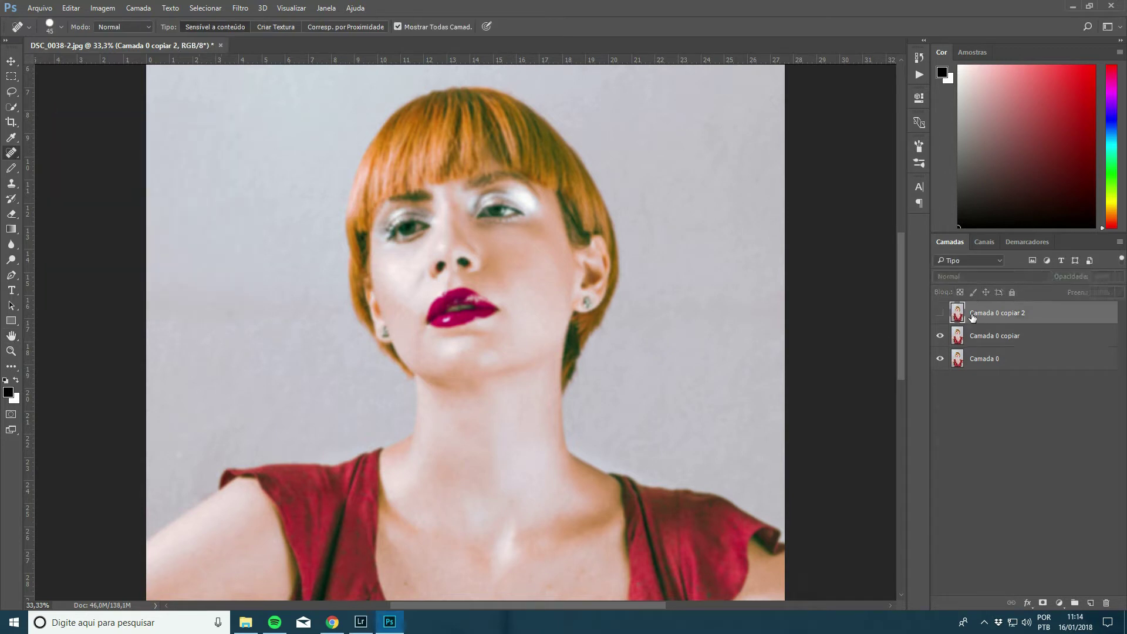
Step: Apply Image Camada 0 copiar onto the shown top layer: Subtrair, scale 2, offset 128, blend Luz Linear
click(940, 314)
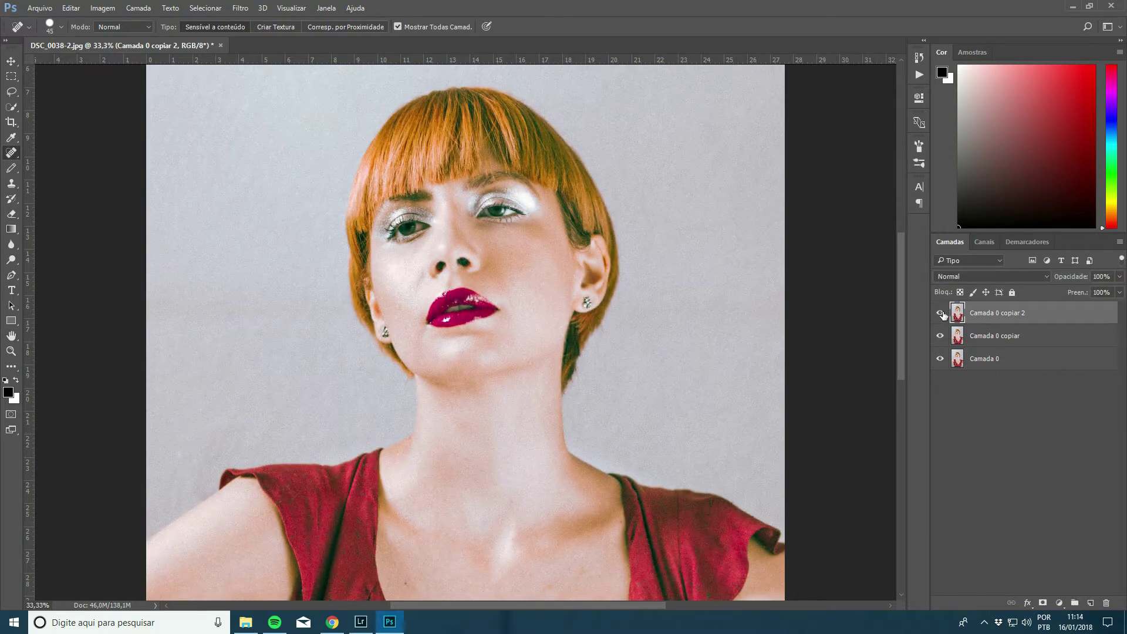
click(101, 10)
click(117, 176)
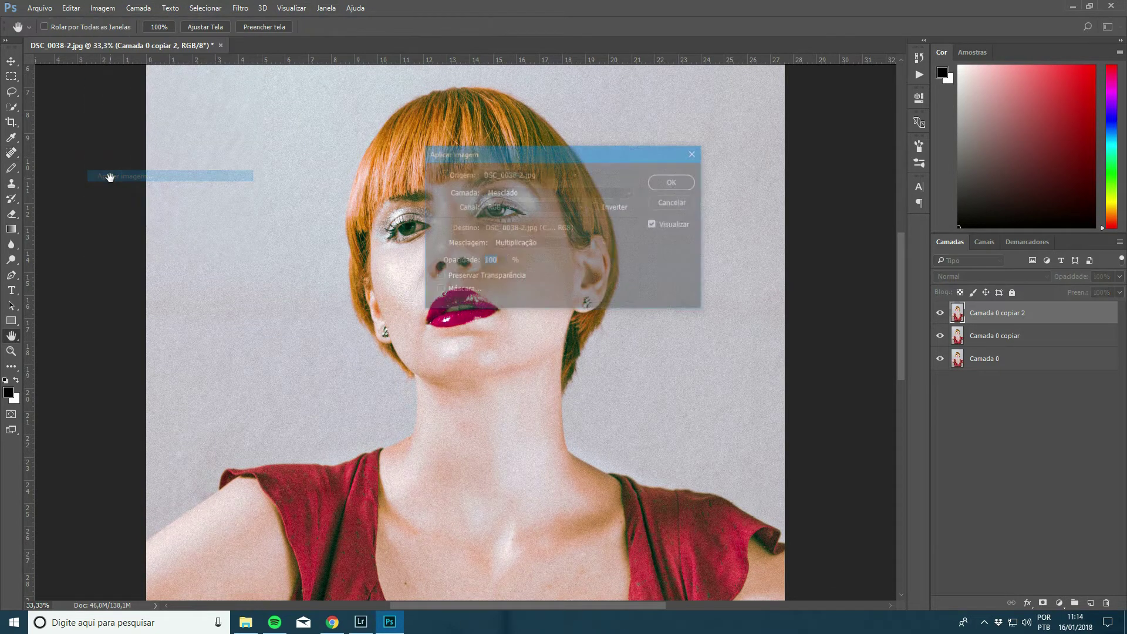
click(541, 192)
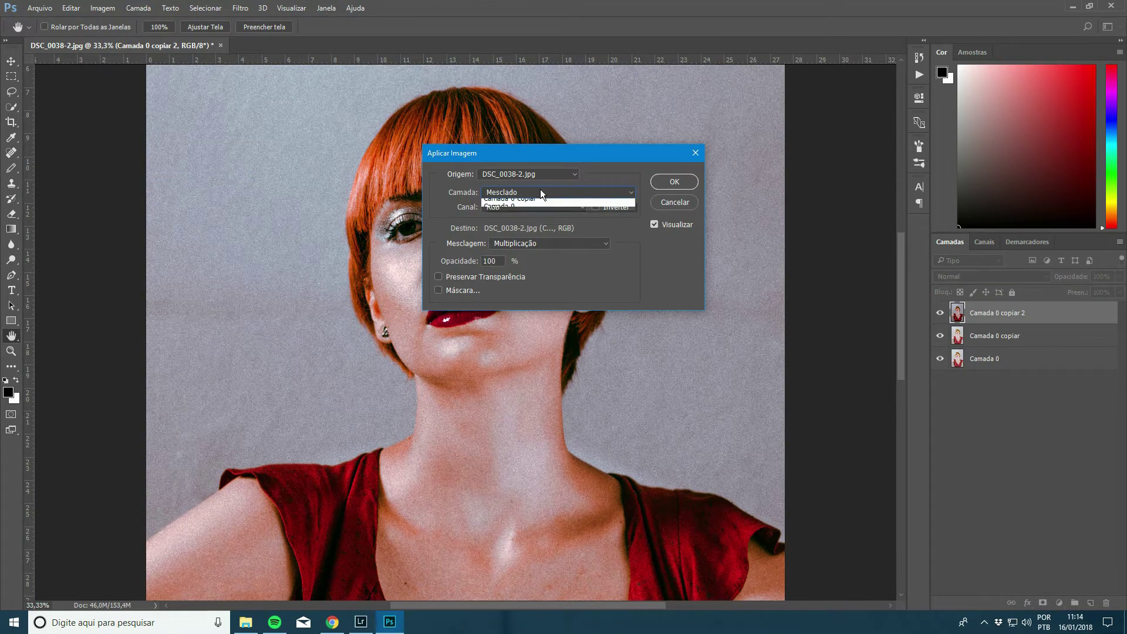
click(527, 232)
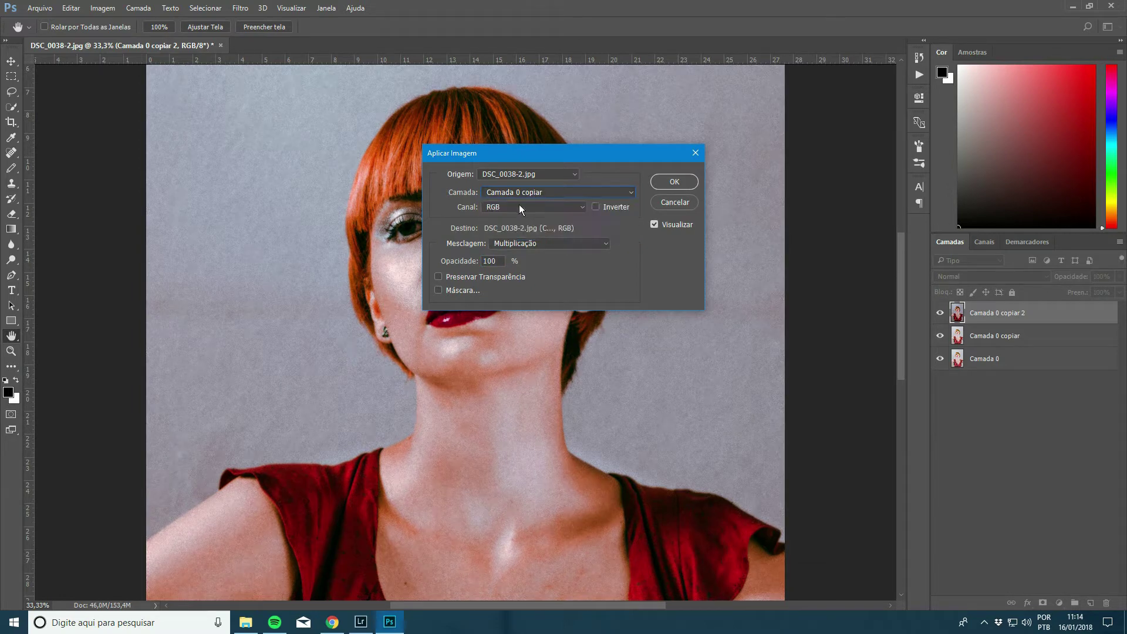
click(513, 243)
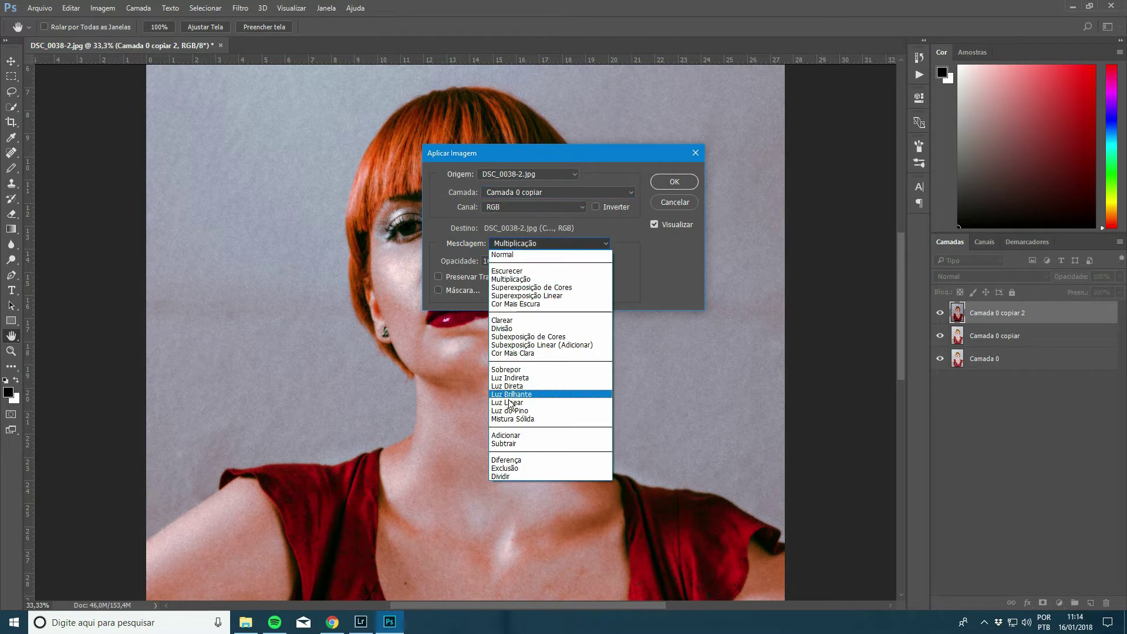
click(511, 441)
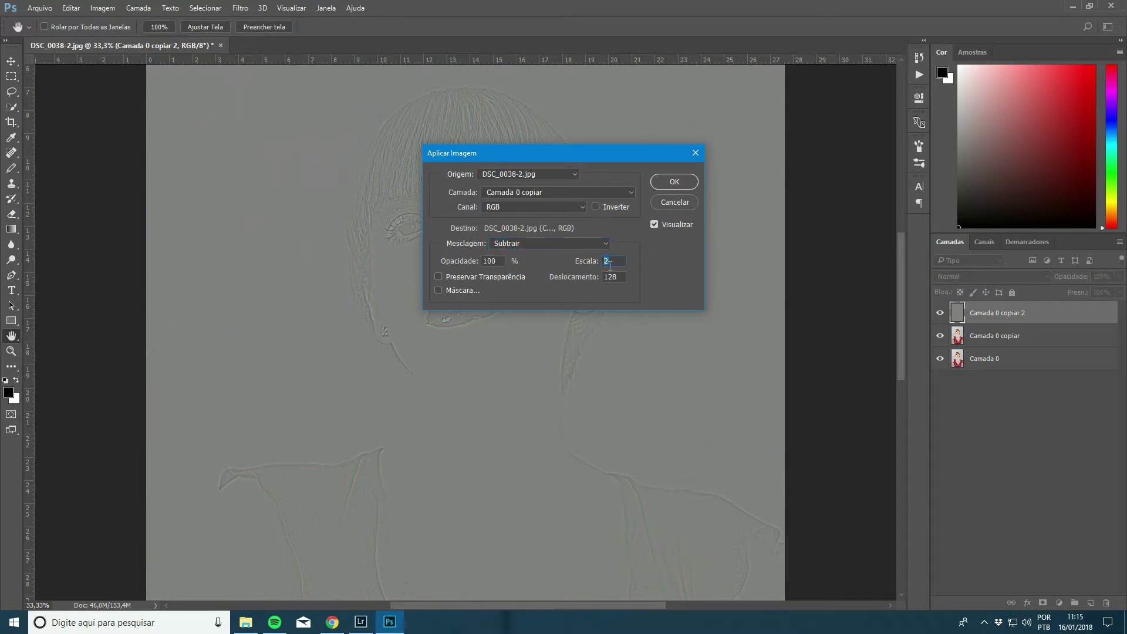
double_click(608, 277)
click(673, 183)
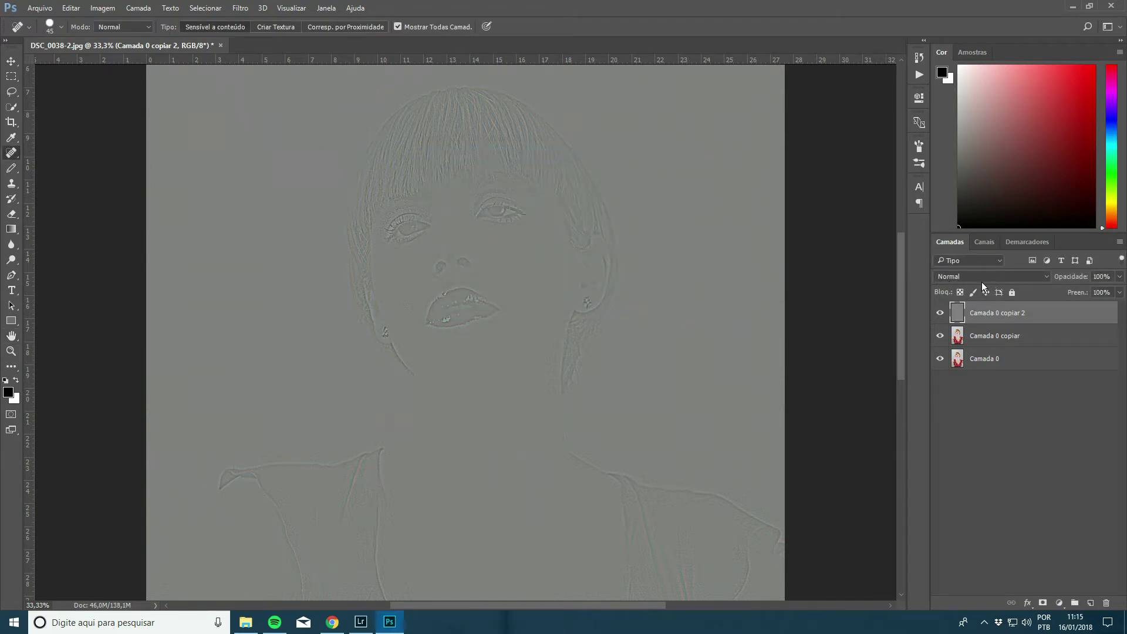
click(977, 278)
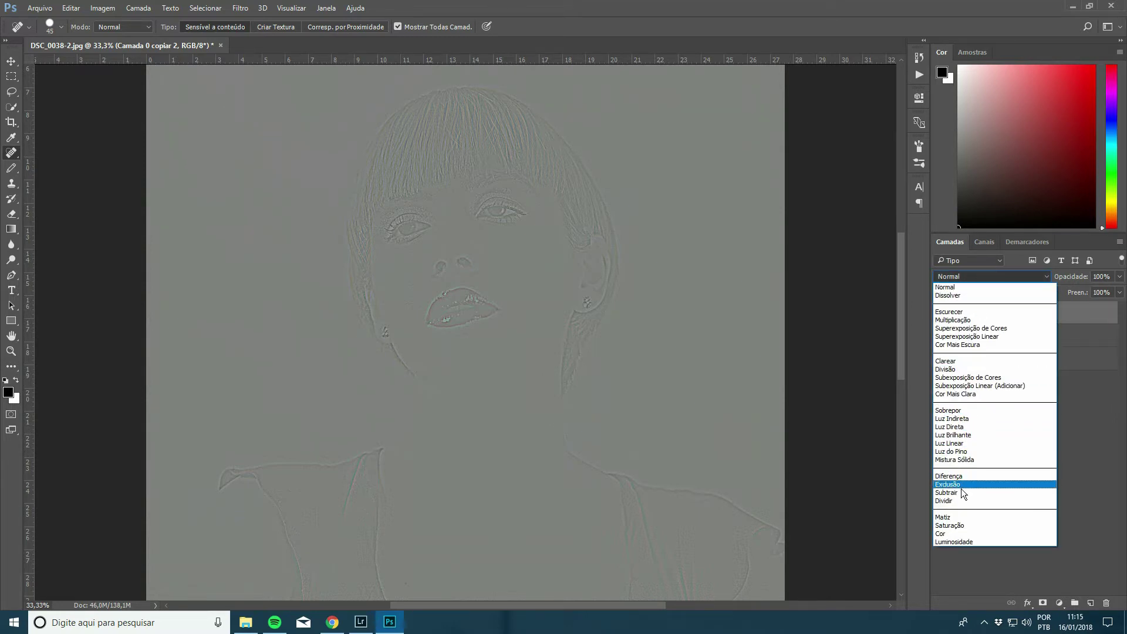
click(954, 443)
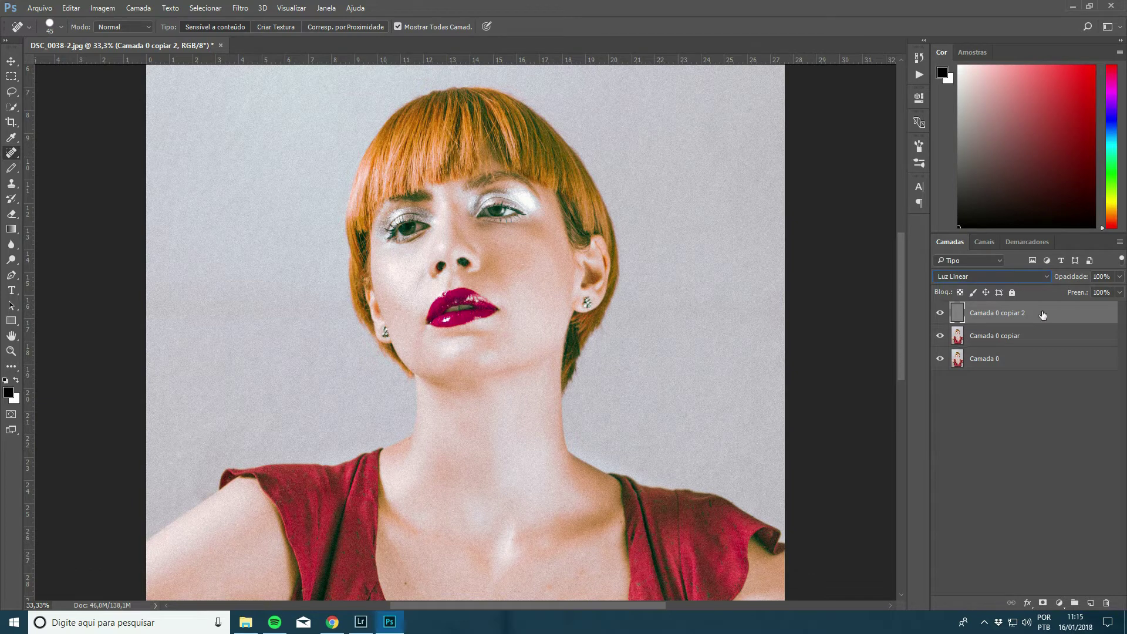
Step: Group Camada 0 copiar and Camada 0 copiar 2 into Agrupar 1, expand it, and select Camada 0 copiar
shift+click(1004, 342)
click(1075, 603)
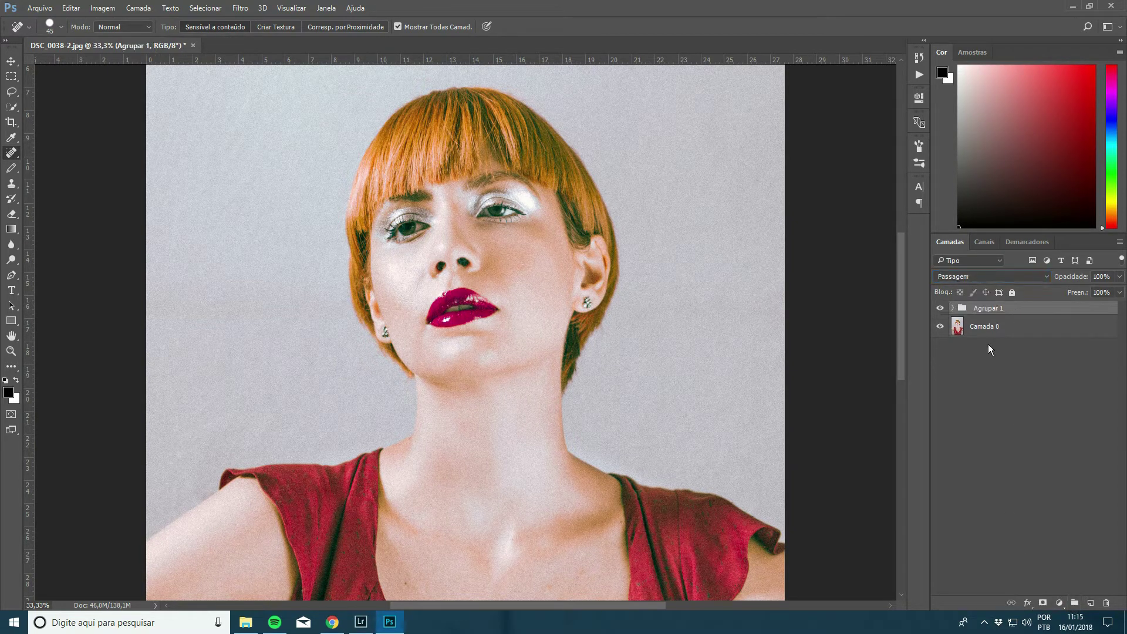
click(950, 308)
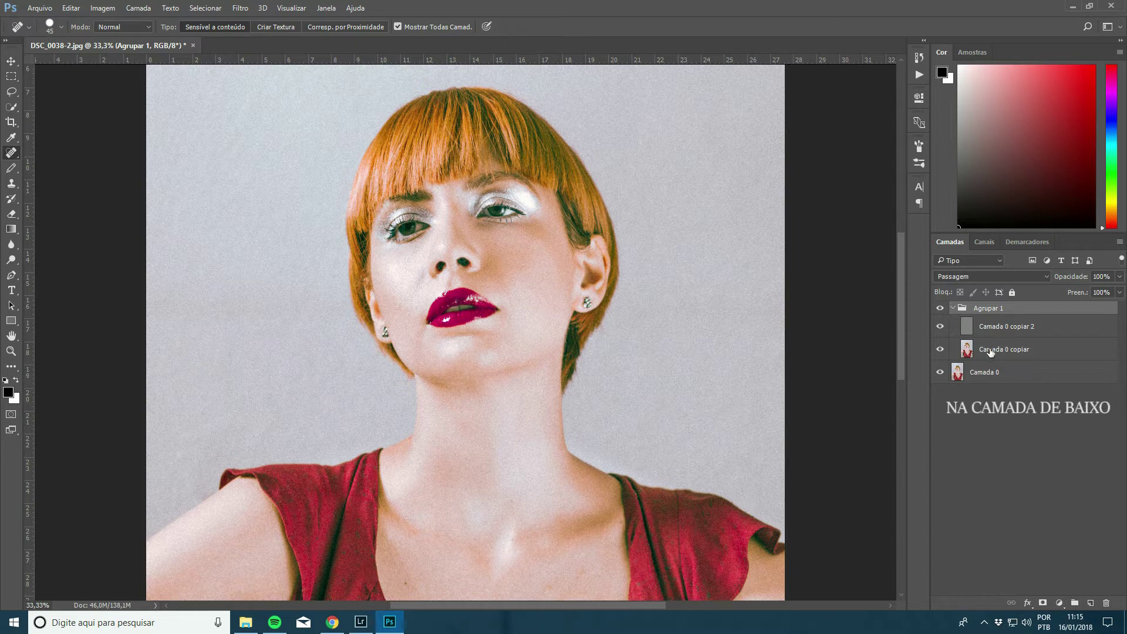
click(981, 332)
click(992, 353)
Step: Lasso the cheek skin on the image's left and apply a Gaussian Blur of about 7–9 px
key(l)
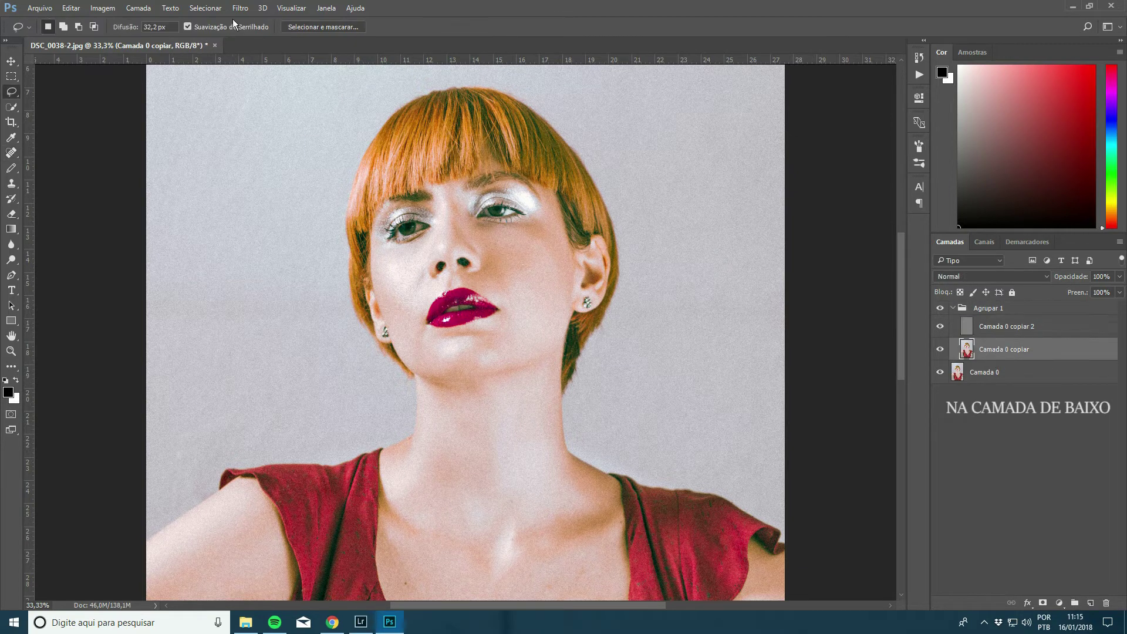
right_click(9, 93)
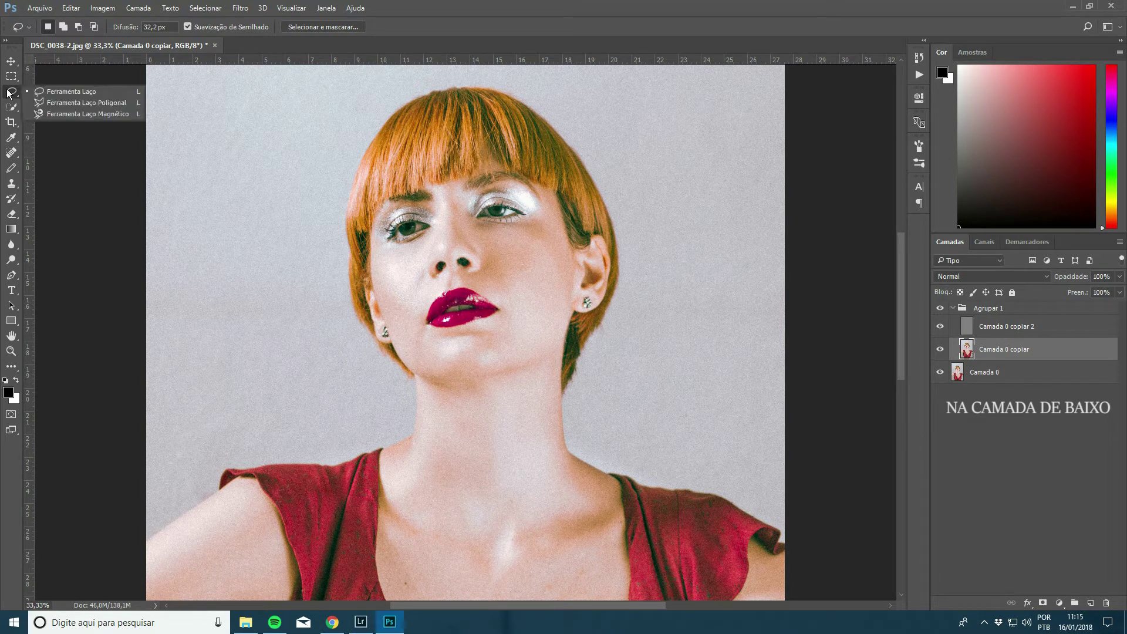
click(59, 91)
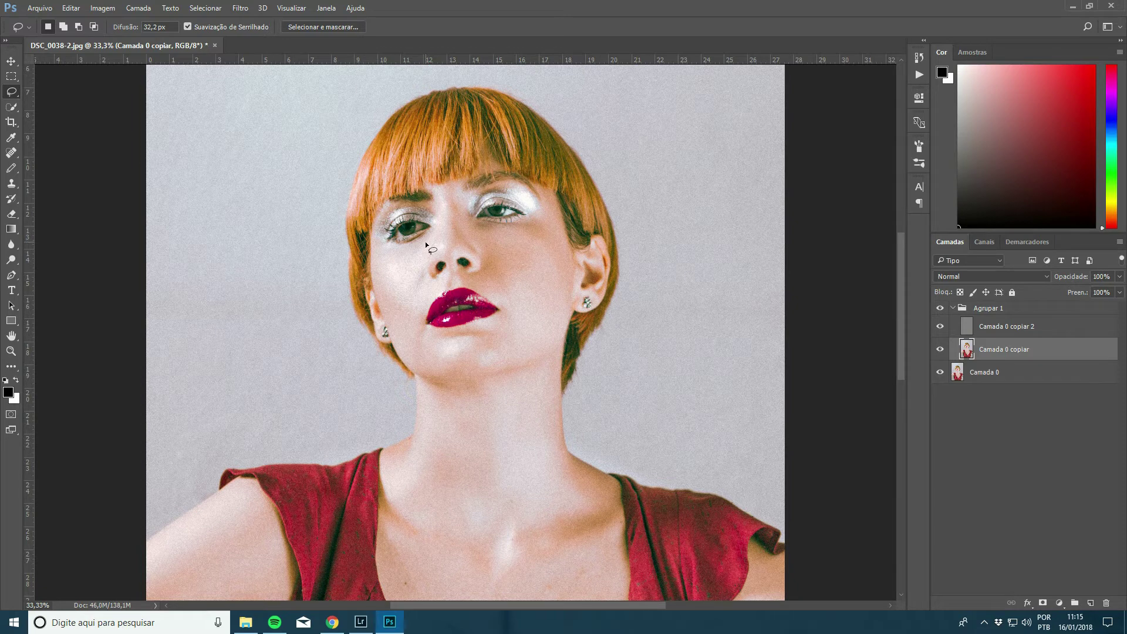
mouse_move(426, 244)
mouse_down()
mouse_move(392, 302)
mouse_move(414, 324)
mouse_move(439, 299)
mouse_move(423, 246)
mouse_up()
click(240, 8)
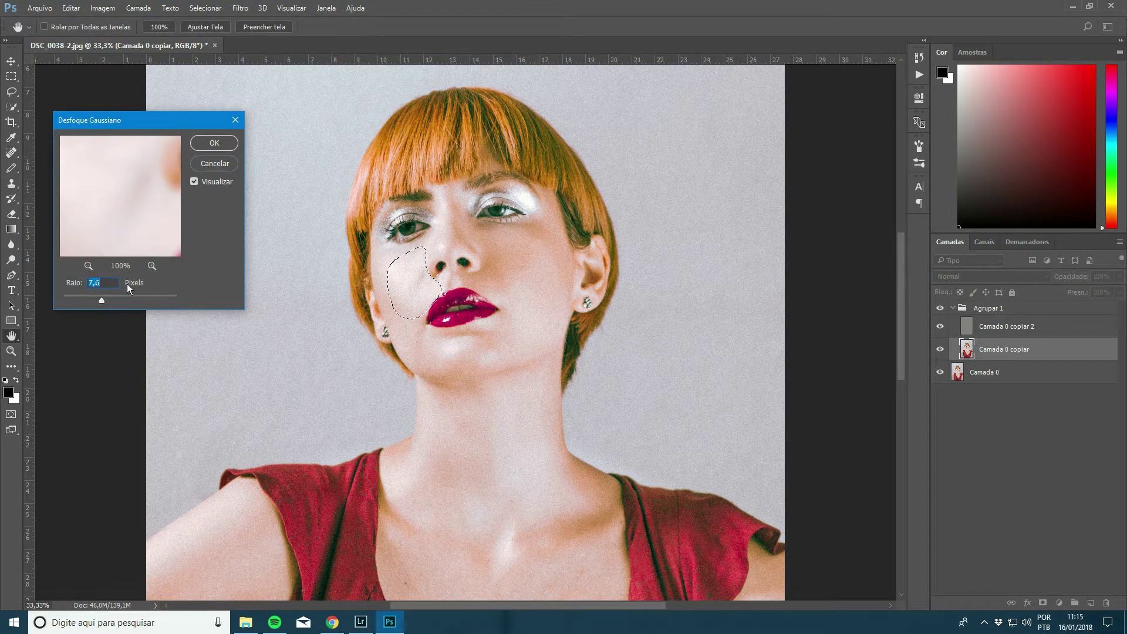
click(194, 182)
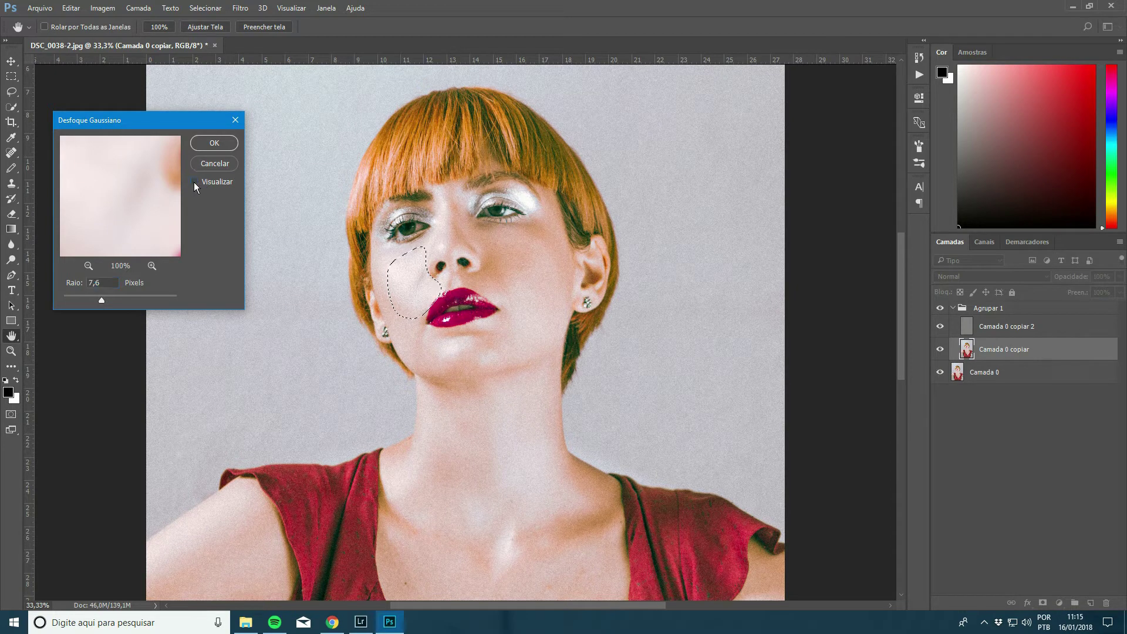
click(213, 142)
Step: Lasso the right cheek and under-eye skin and blur them with an adjusted Gaussian radius
key(l)
drag(506, 282, 499, 305)
drag(546, 220, 565, 298)
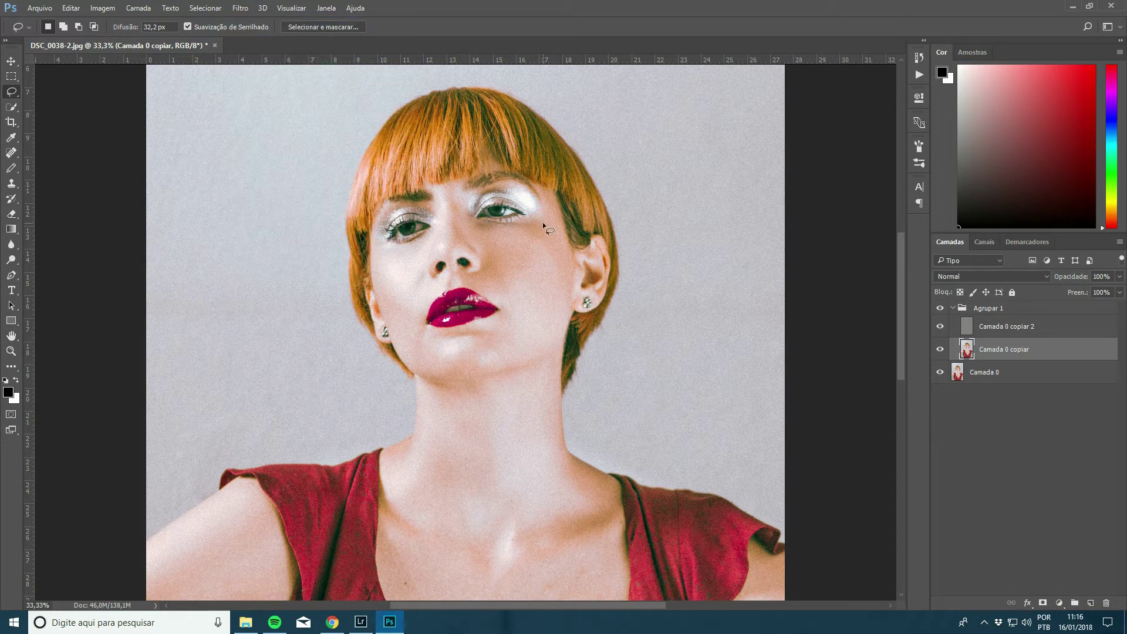
click(241, 8)
click(446, 216)
drag(94, 300, 107, 303)
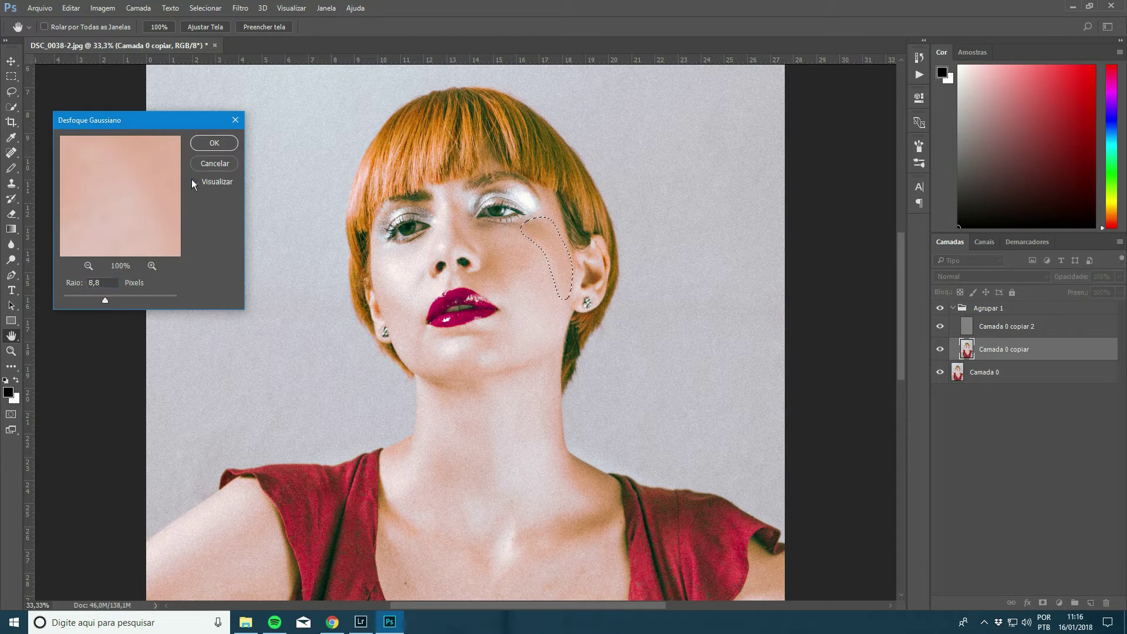
click(214, 143)
Step: Lasso more cheek skin and reapply the Gaussian Blur to it
key(l)
drag(470, 227, 519, 238)
click(240, 8)
click(253, 19)
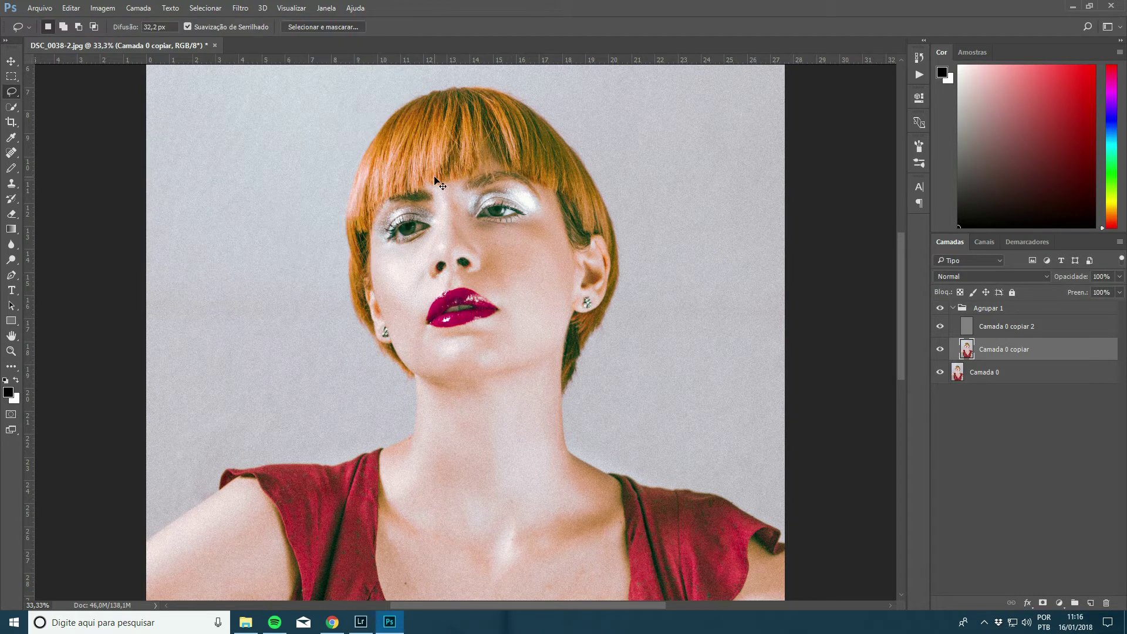
scroll(514, 375, down, 2)
scroll(518, 406, down, 2)
scroll(519, 406, down, 2)
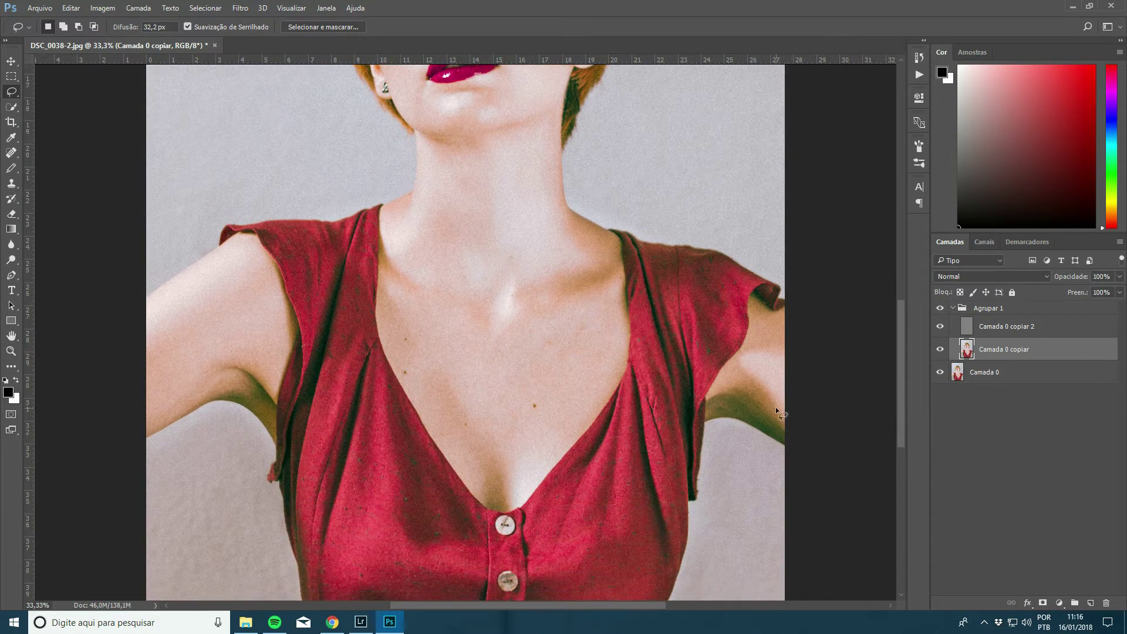
scroll(544, 351, down, 1)
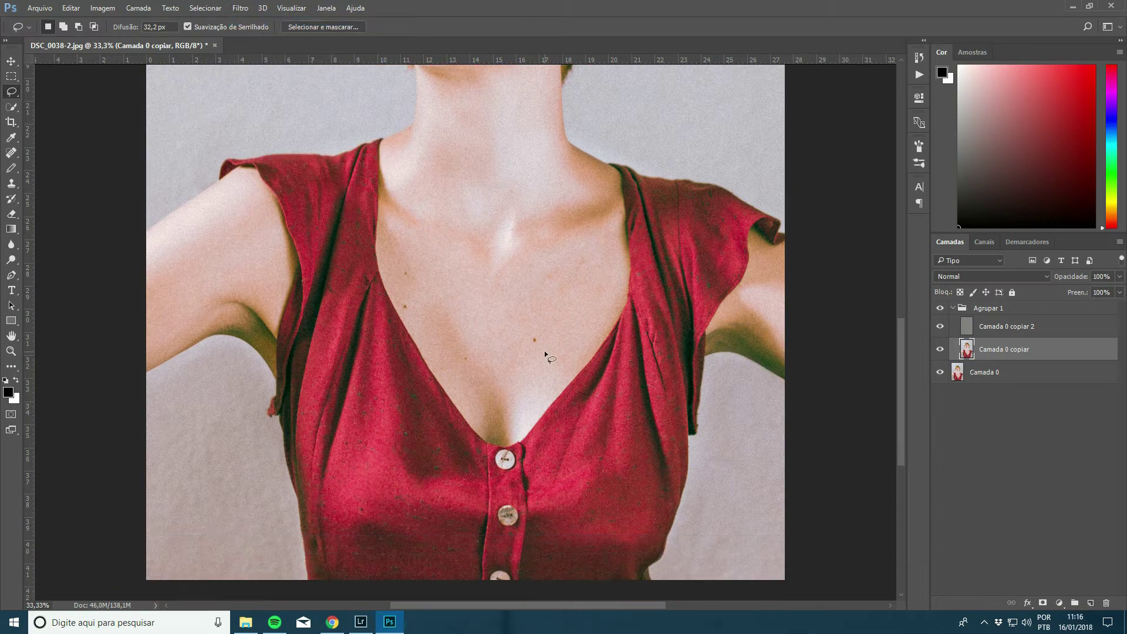
scroll(544, 350, up, 1)
scroll(544, 350, up, 3)
click(240, 8)
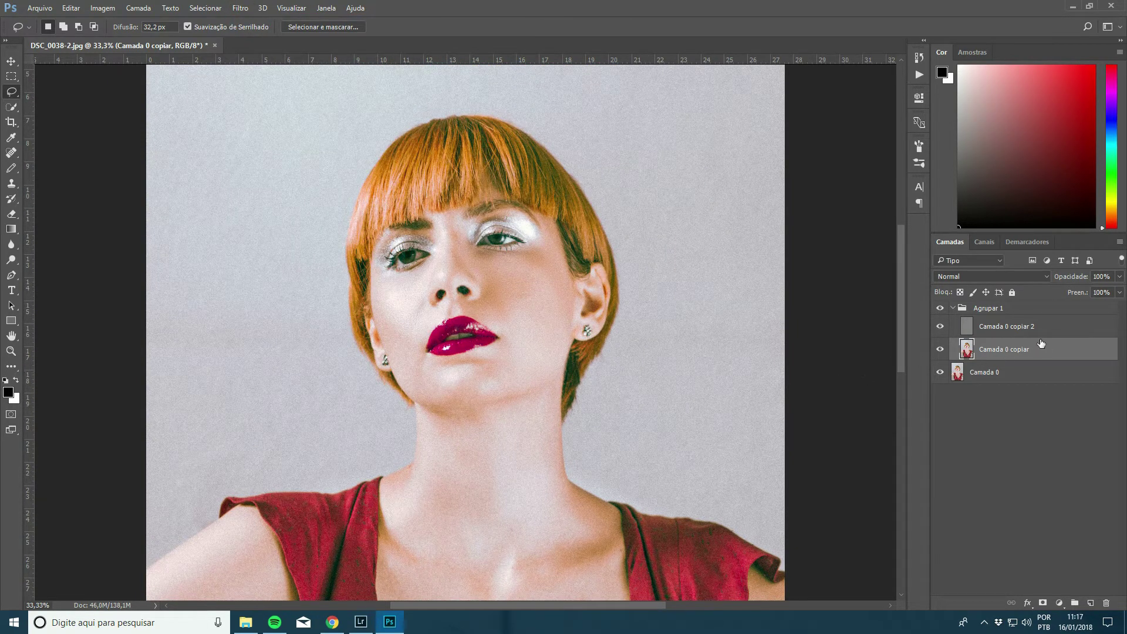
Step: Hide Camada 0 copiar 2, reselect Camada 0 copiar, and switch to the Spot Healing Brush
click(1001, 332)
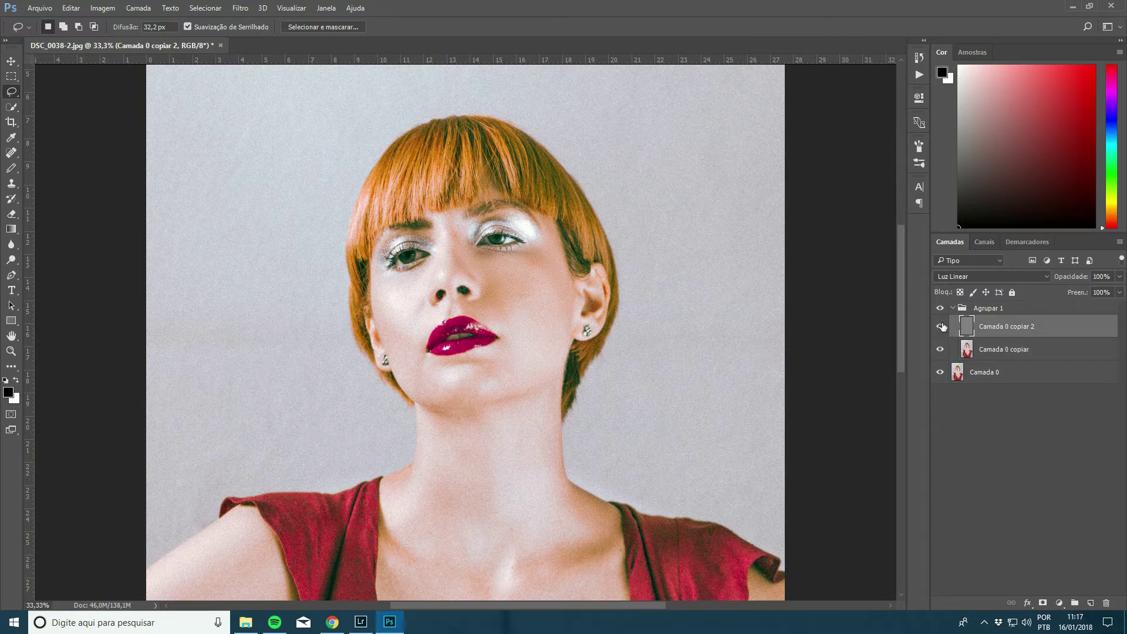
click(940, 327)
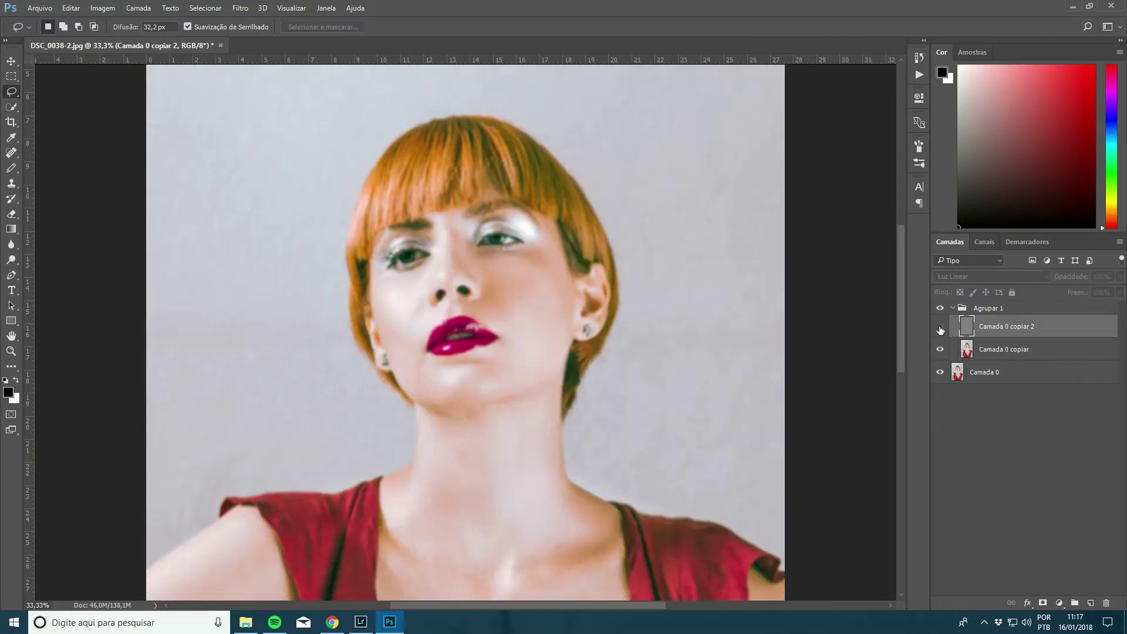
click(1008, 354)
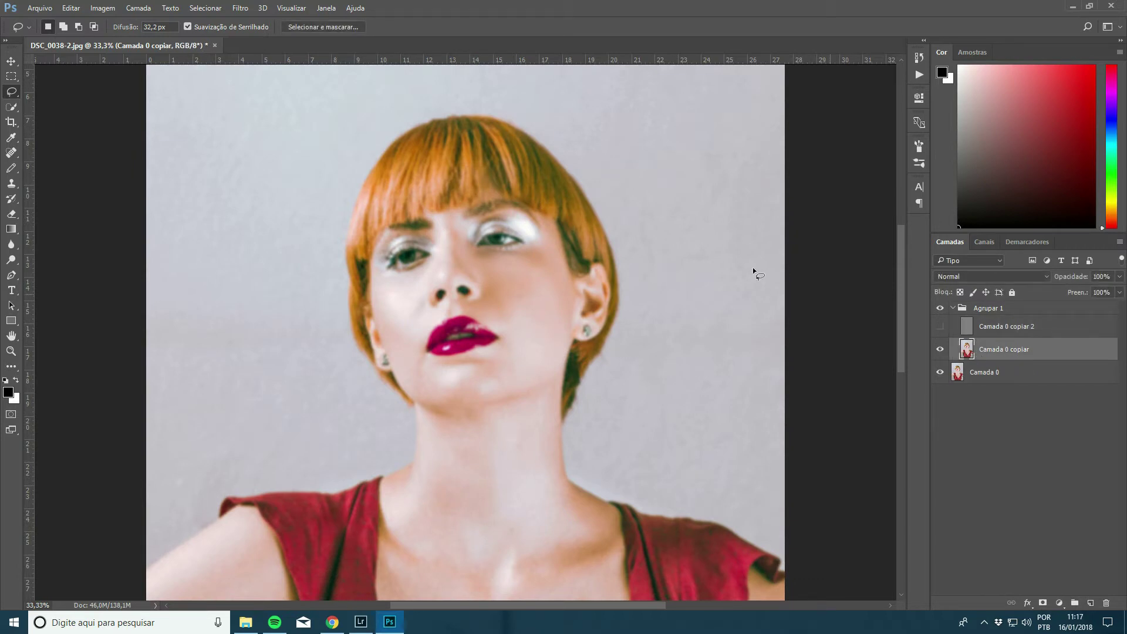
click(8, 155)
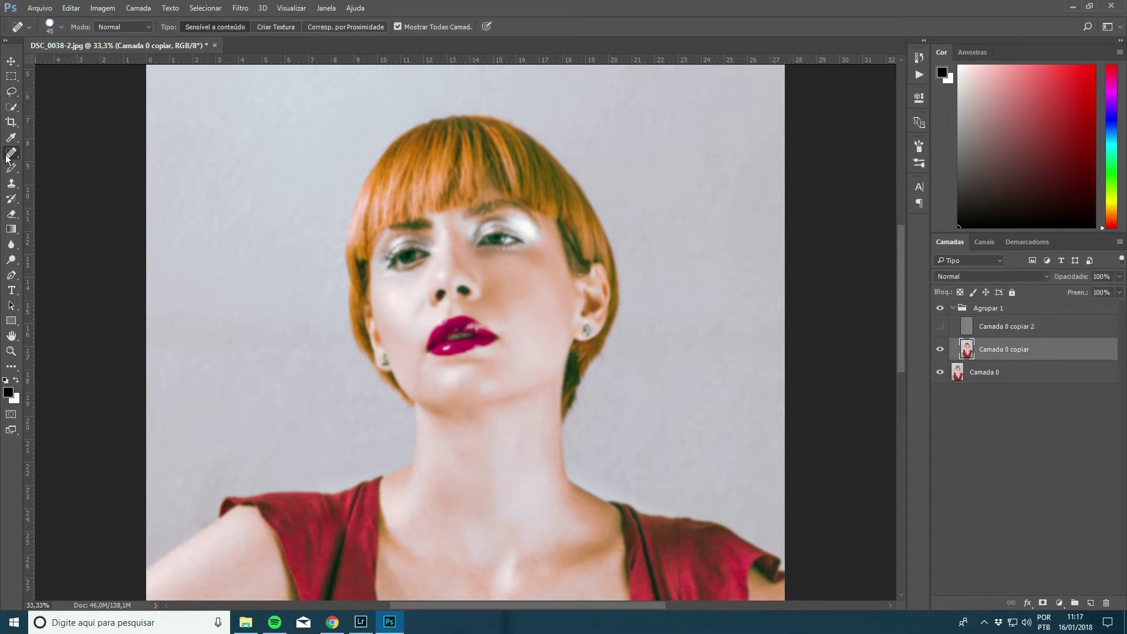
Step: Switch to the Healing Brush, reduce it to size 50, and hold Alt to sample skin
right_click(7, 155)
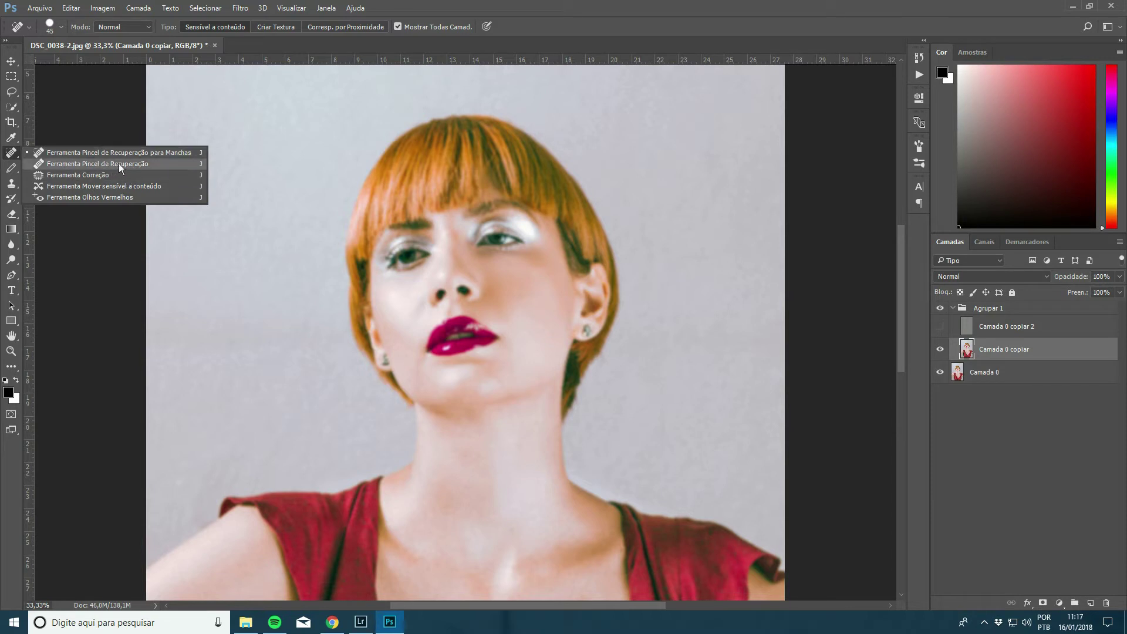
click(142, 165)
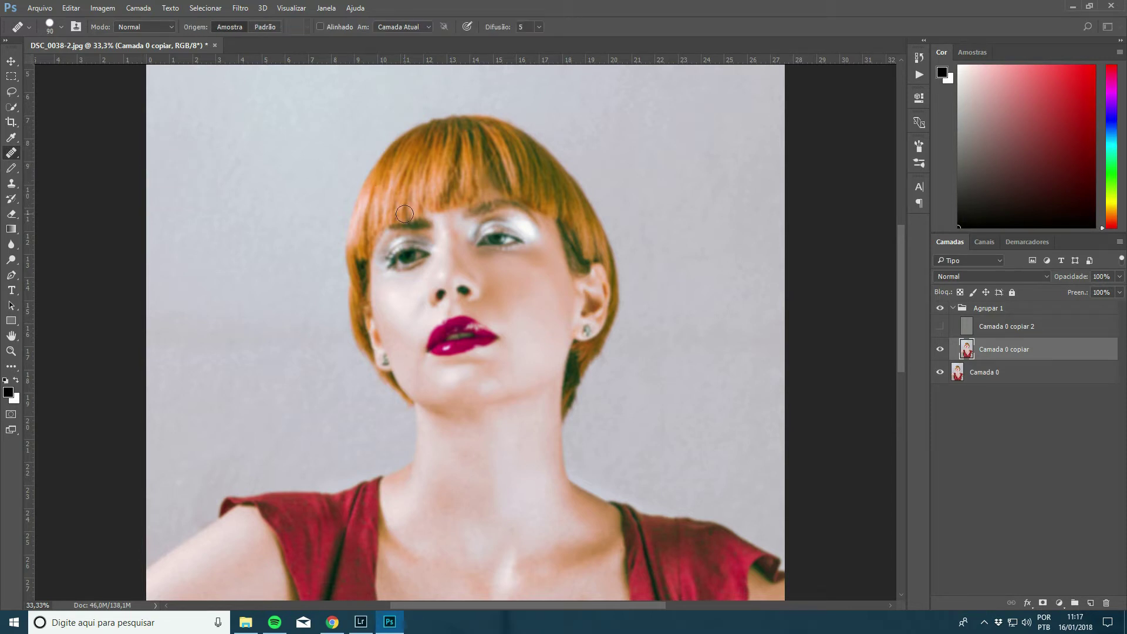
key(bracketleft)
key(bracketleft)
scroll(448, 304, up, 1)
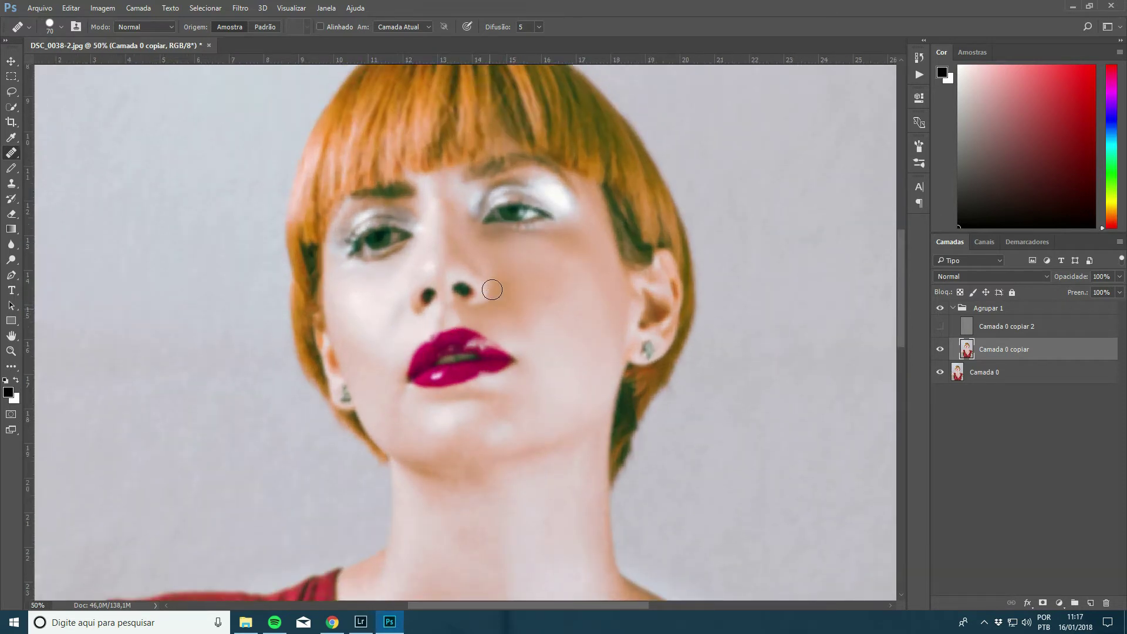
scroll(493, 290, up, 2)
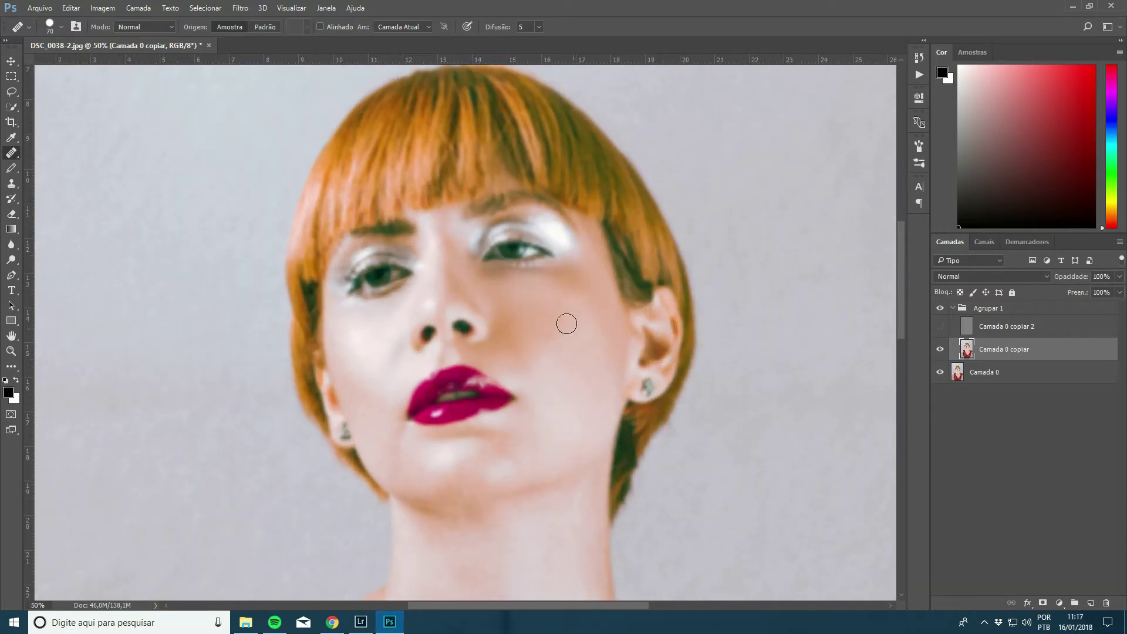
key(bracketleft)
key(bracketleft)
key(alt)
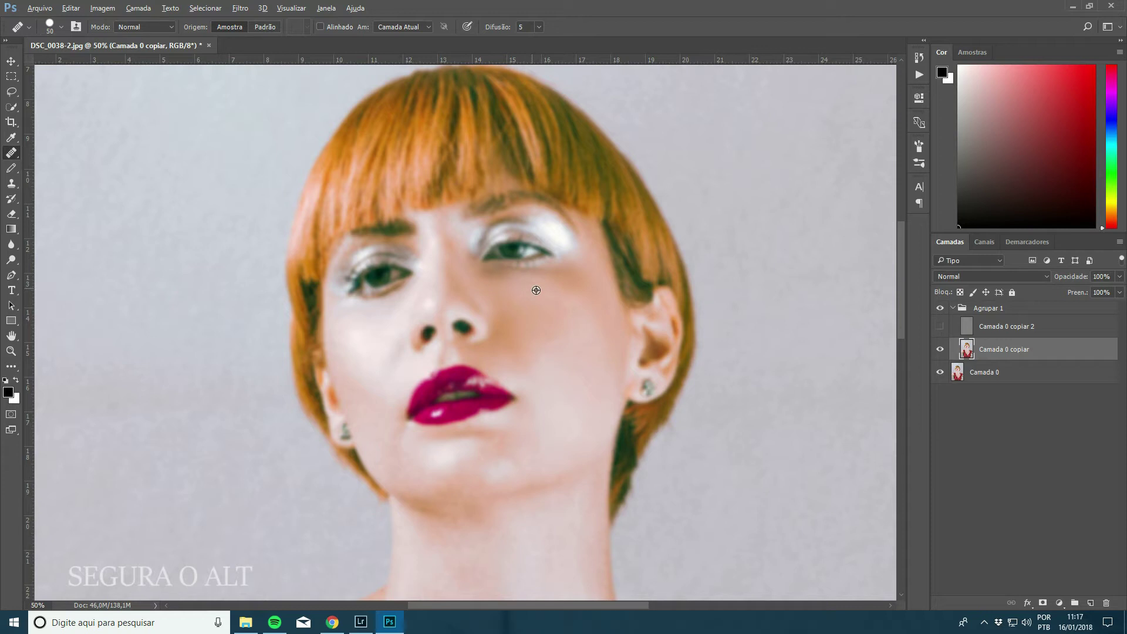
Step: Sample clean cheek skin and heal the spots beneath the right-hand eye
alt+click(536, 290)
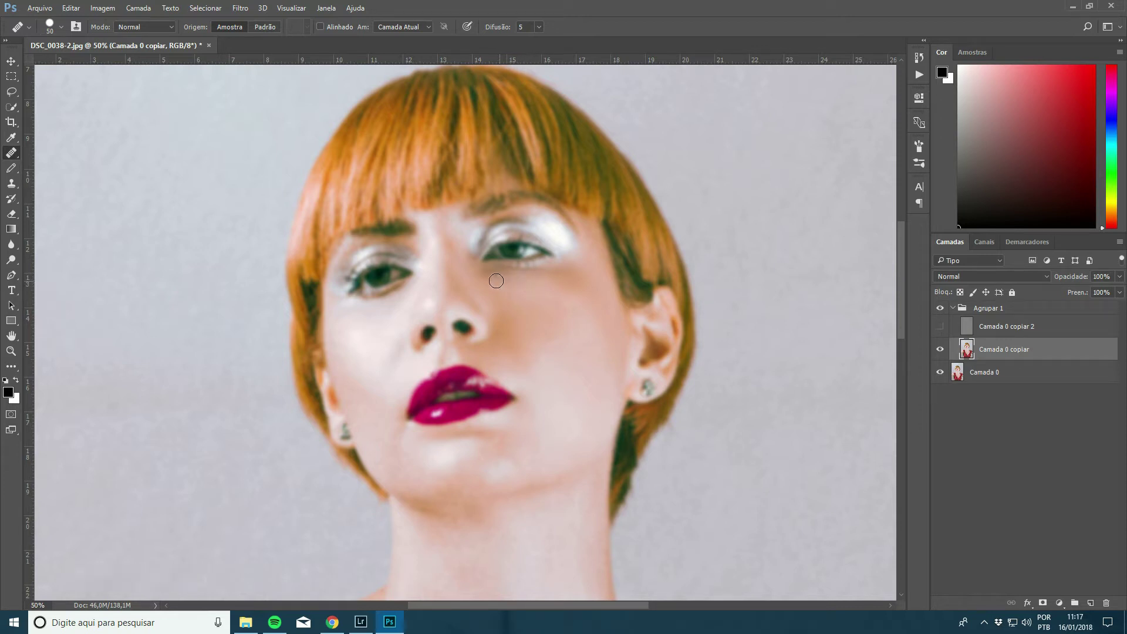
drag(553, 277, 555, 278)
mouse_move(571, 282)
mouse_down()
mouse_move(560, 274)
mouse_move(578, 272)
mouse_up()
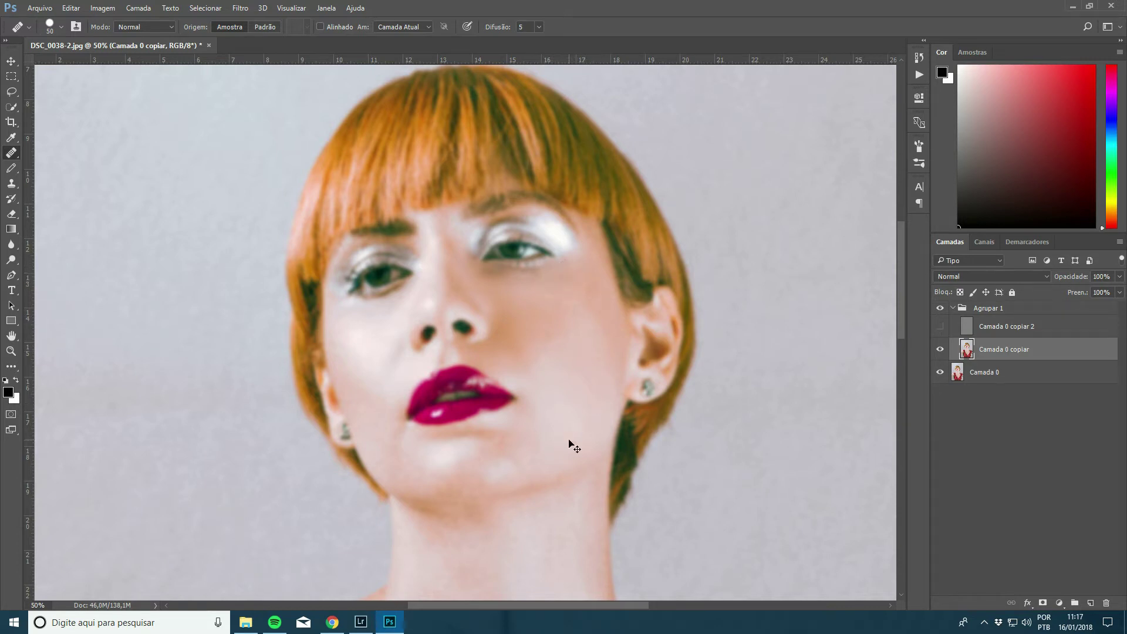
mouse_move(542, 276)
mouse_down()
mouse_move(571, 273)
mouse_move(576, 292)
mouse_up()
drag(576, 293, 583, 264)
mouse_move(597, 309)
mouse_down()
mouse_move(576, 260)
mouse_move(603, 291)
mouse_up()
click(939, 310)
click(940, 311)
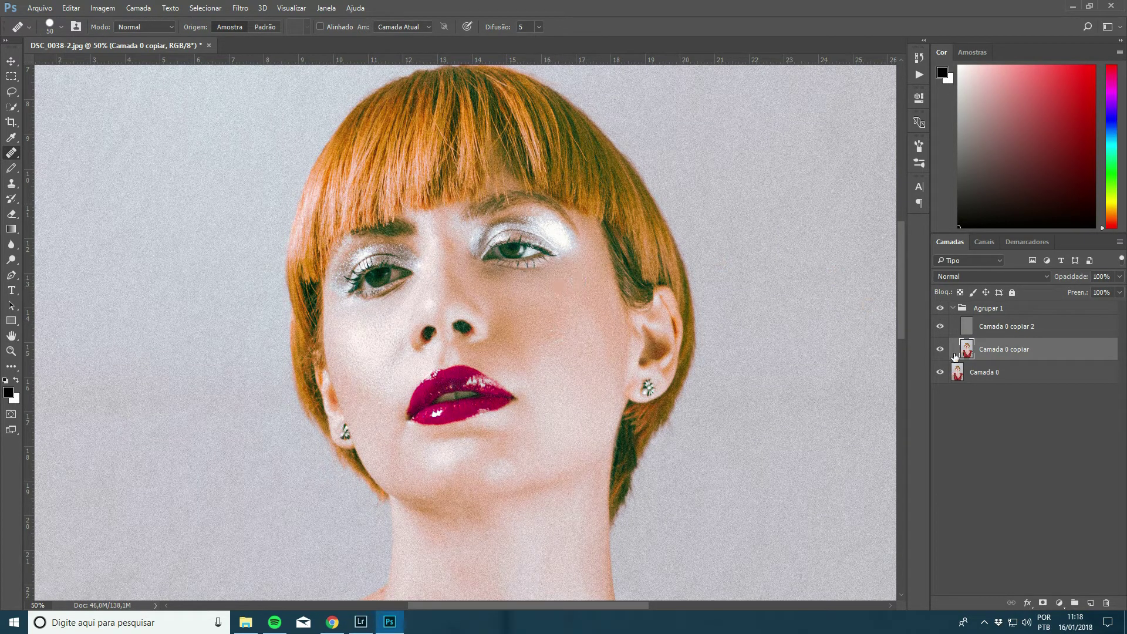
click(940, 310)
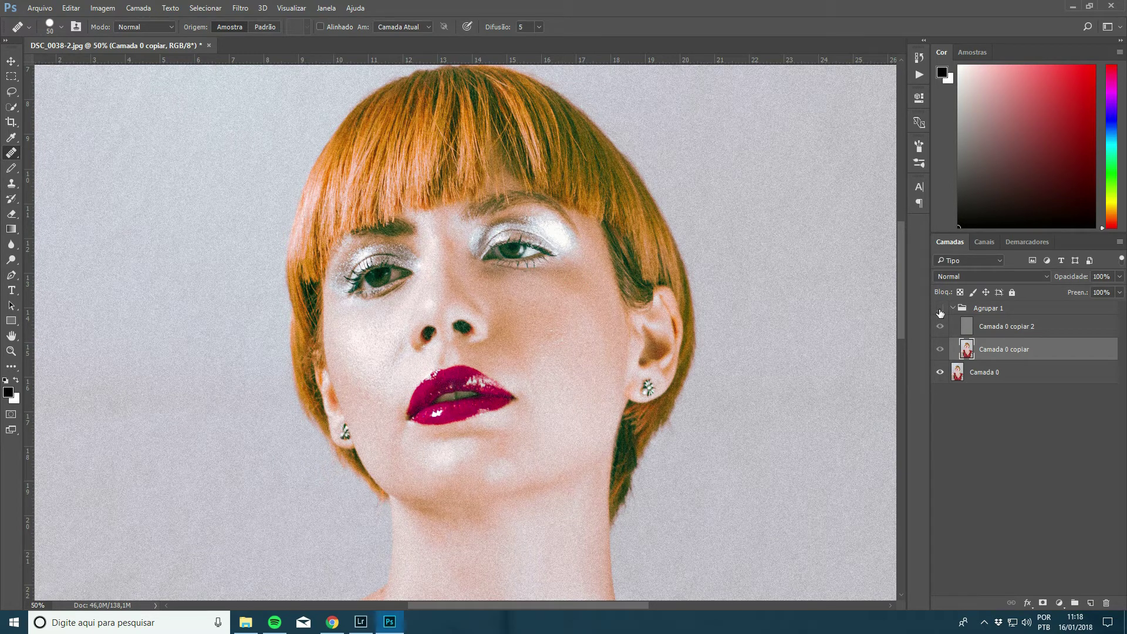
click(939, 309)
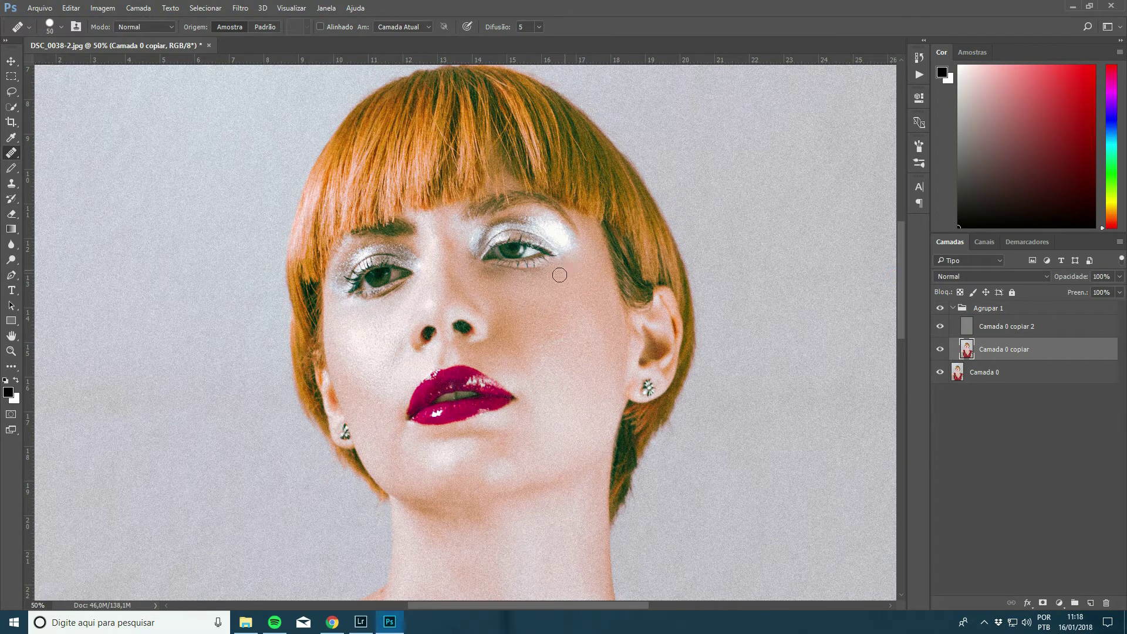
click(940, 312)
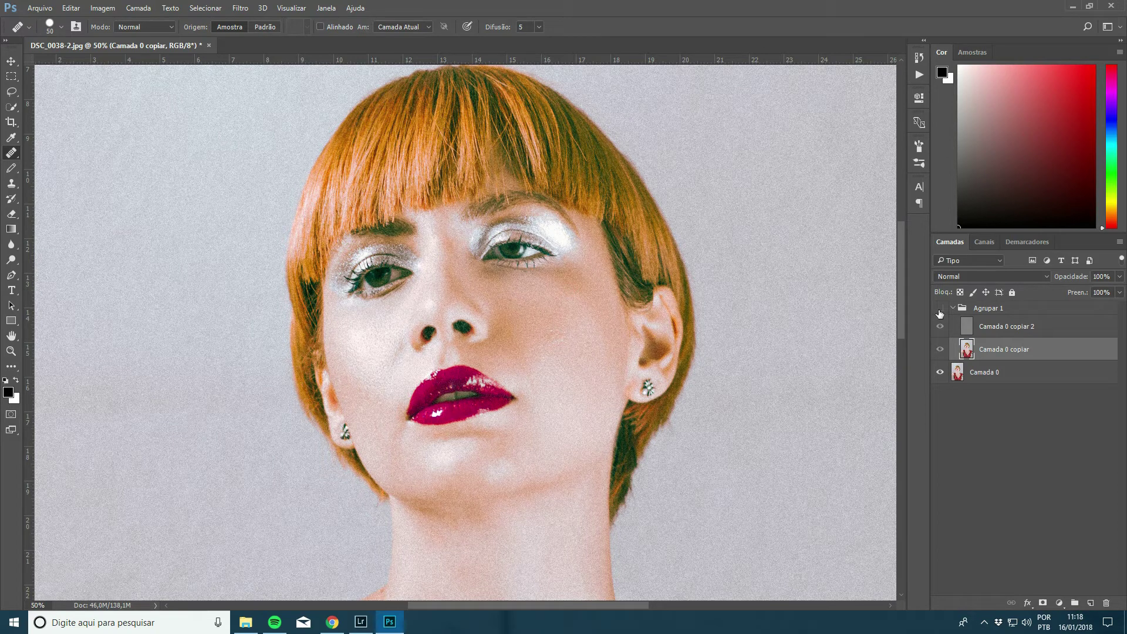
click(939, 310)
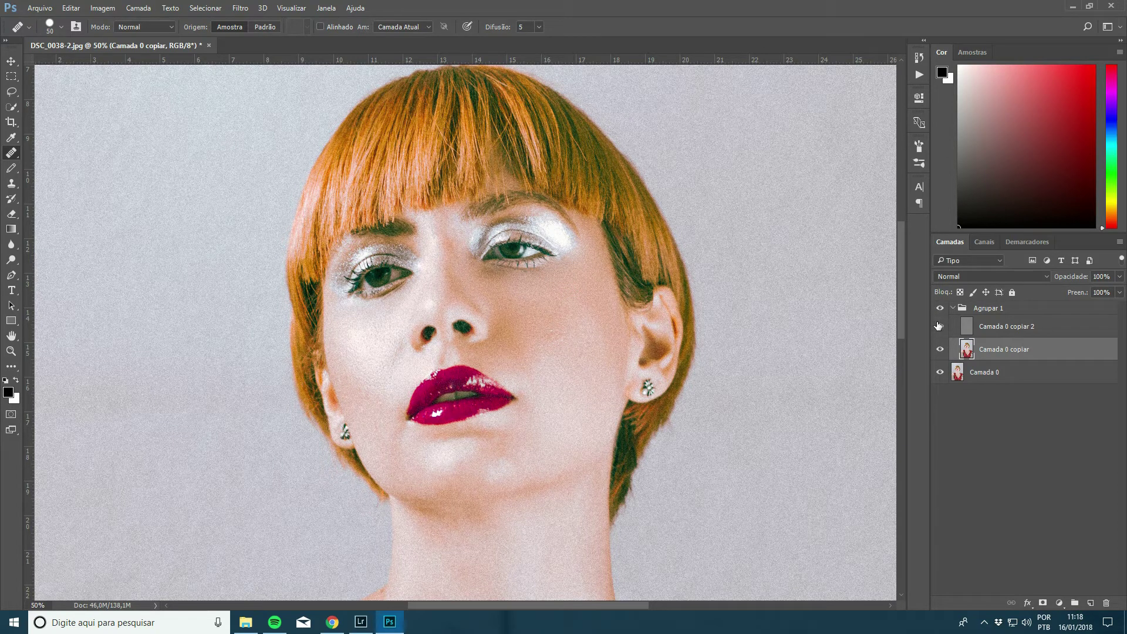
click(940, 325)
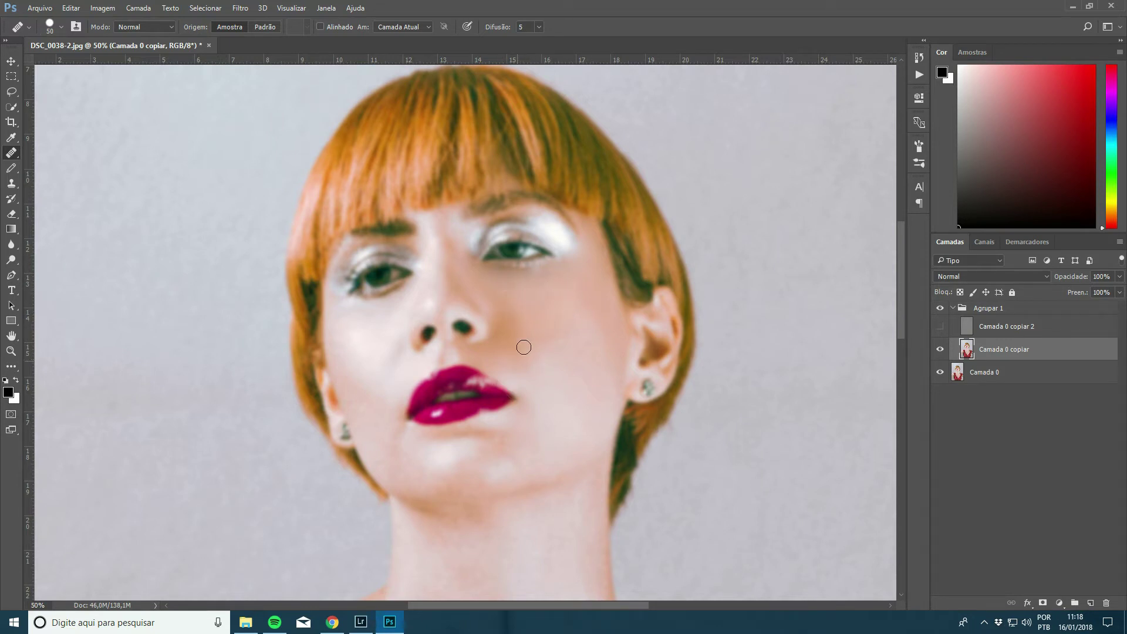
click(940, 326)
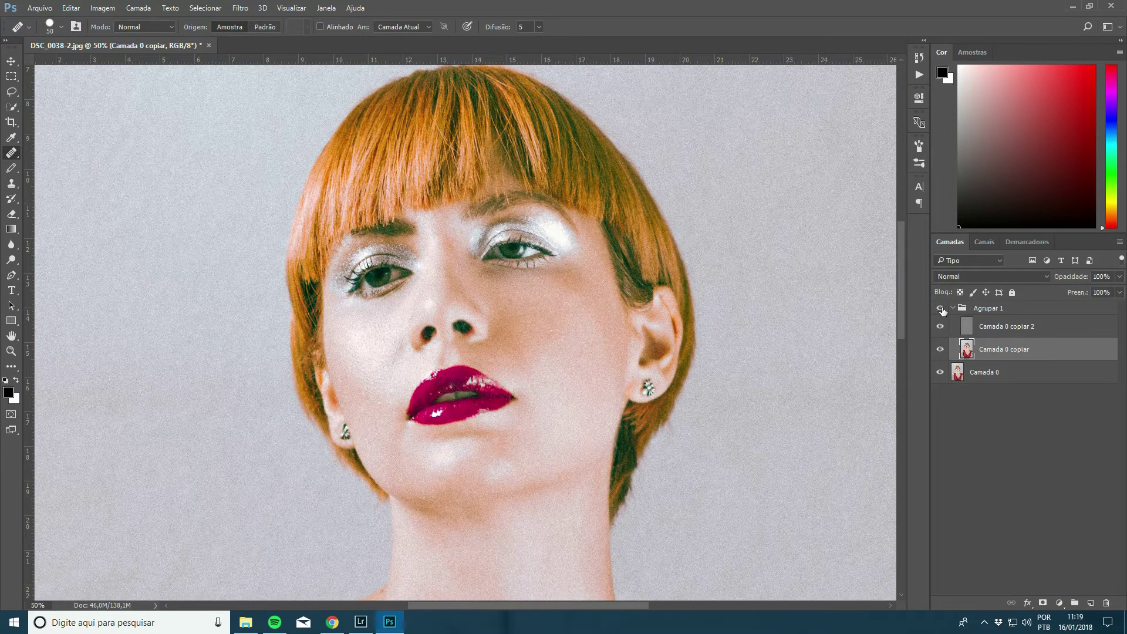
click(940, 326)
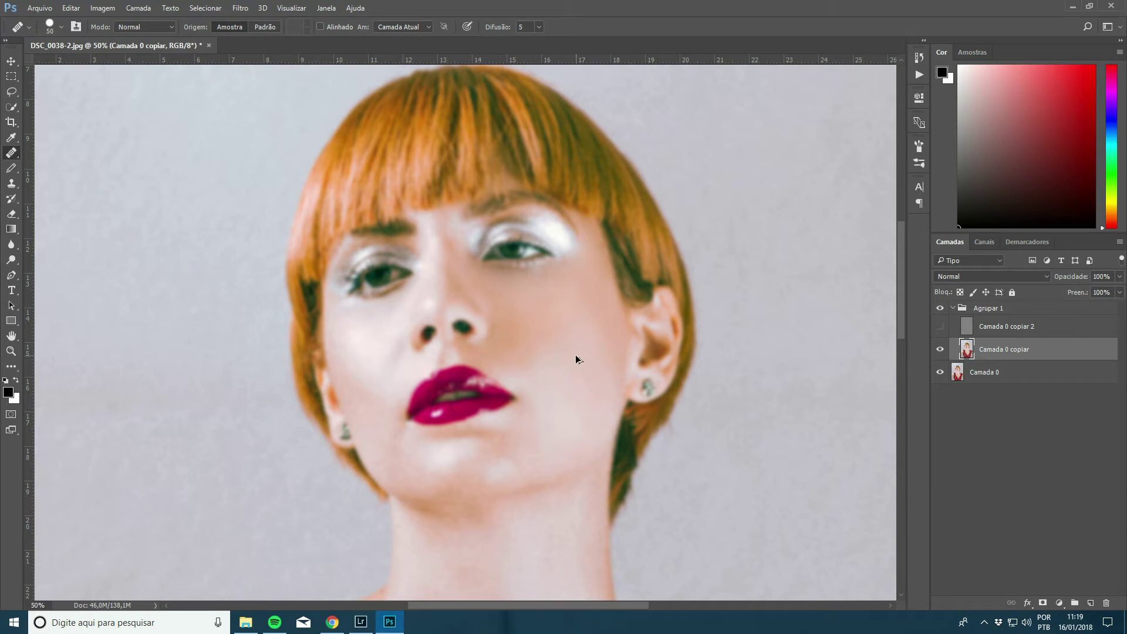
click(939, 325)
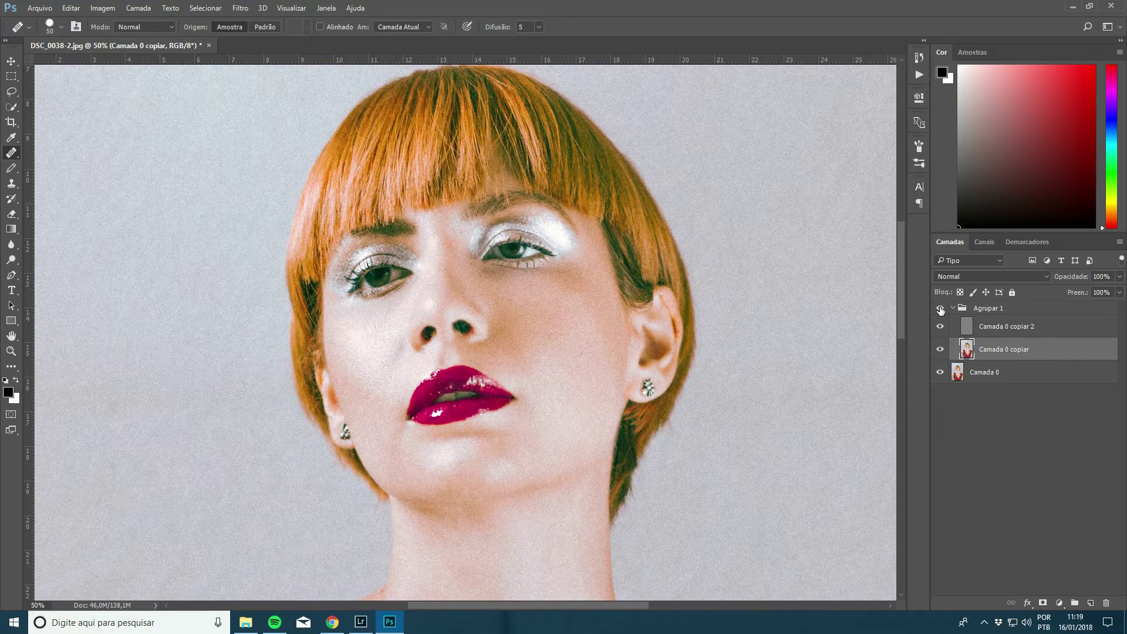
click(939, 326)
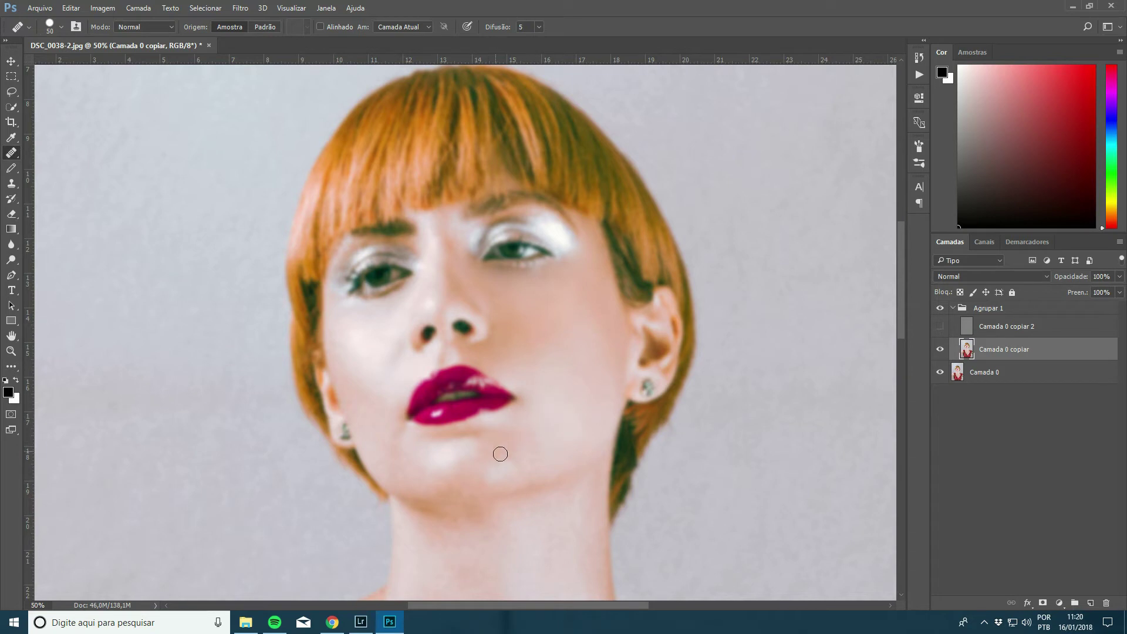
Step: Sample clean skin, heal the chin blemish, and toggle Camada 0 copiar 2 to compare
click(939, 326)
alt+click(476, 478)
mouse_move(496, 469)
mouse_down()
mouse_move(461, 467)
mouse_move(394, 410)
mouse_up()
click(939, 326)
click(940, 326)
scroll(447, 393, up, 1)
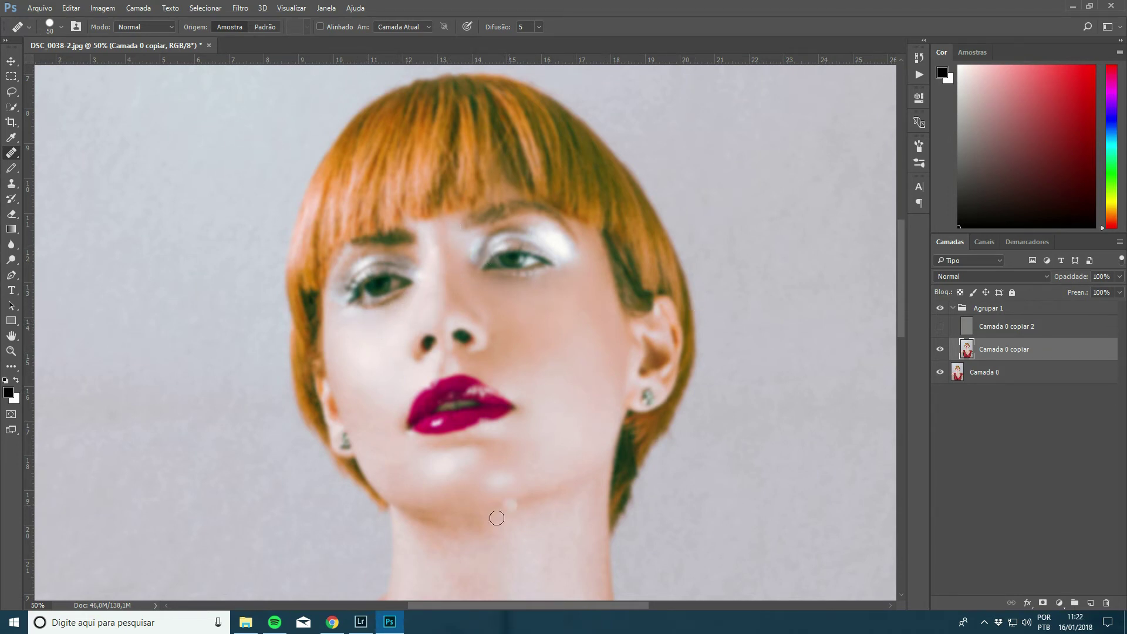
click(939, 326)
scroll(675, 412, down, 8)
scroll(676, 413, down, 5)
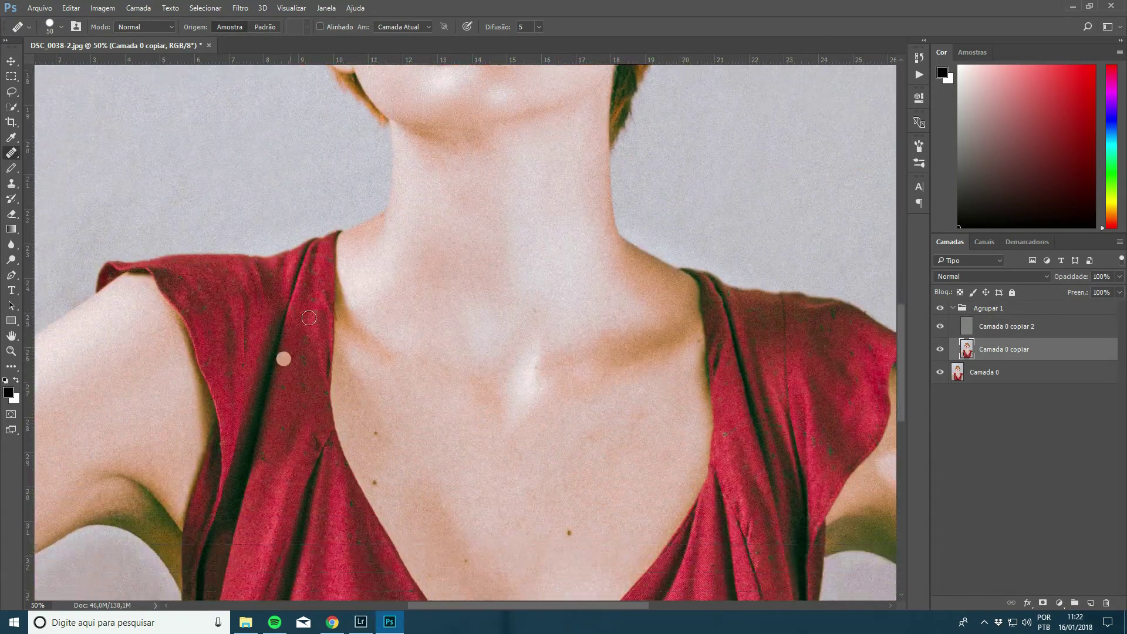
scroll(676, 414, down, 4)
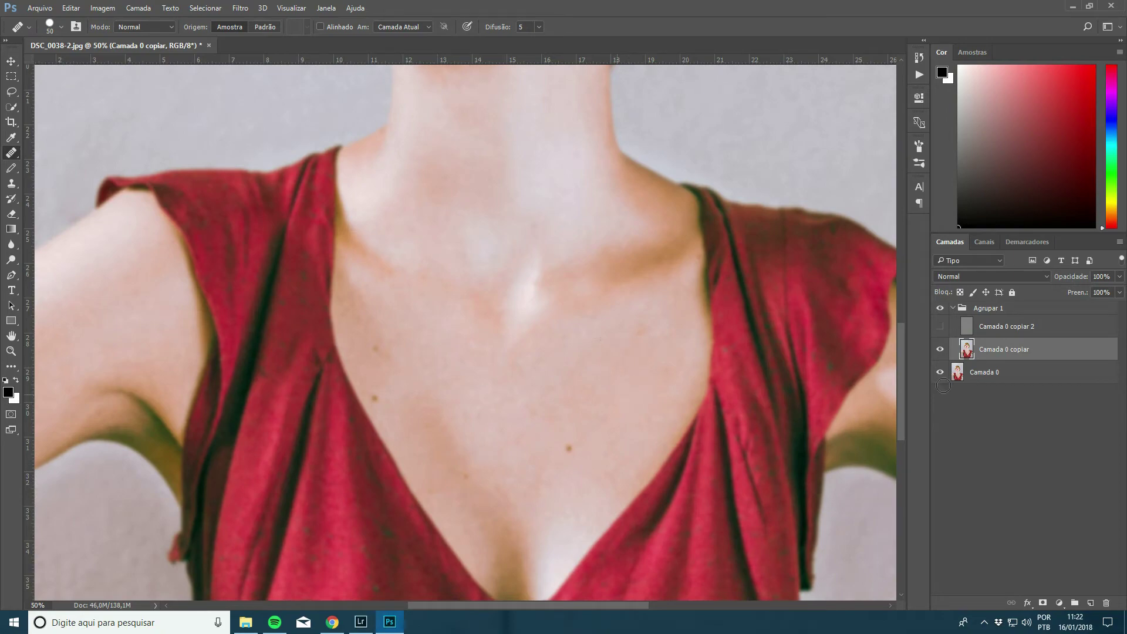
click(940, 326)
scroll(621, 373, down, 2)
scroll(621, 373, right, 8)
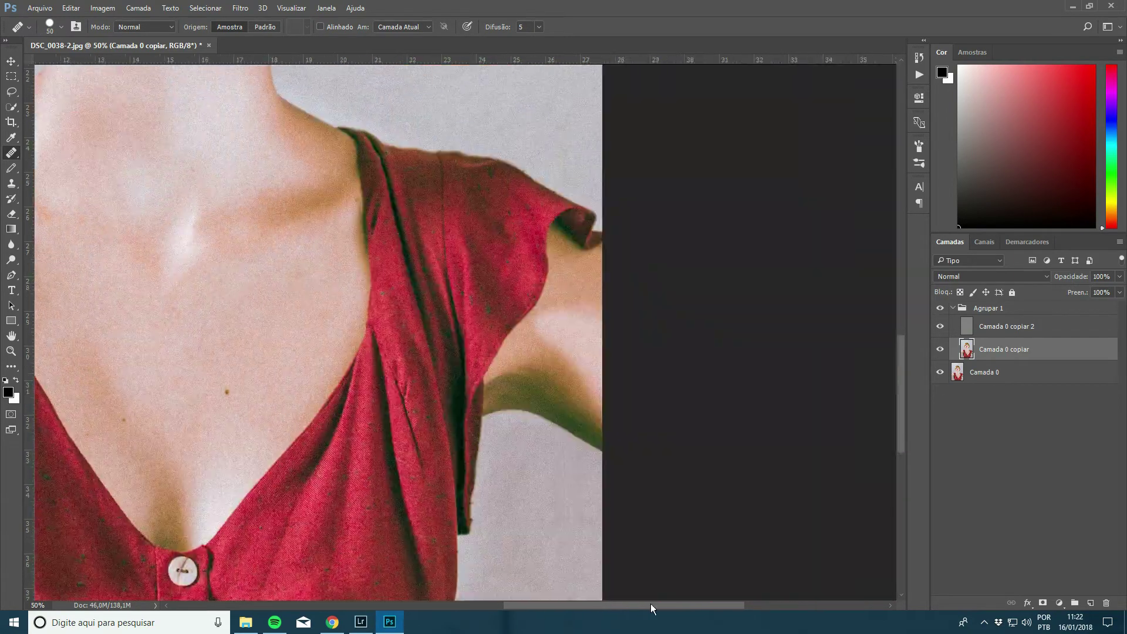
scroll(621, 372, left, 3)
scroll(621, 373, down, 7)
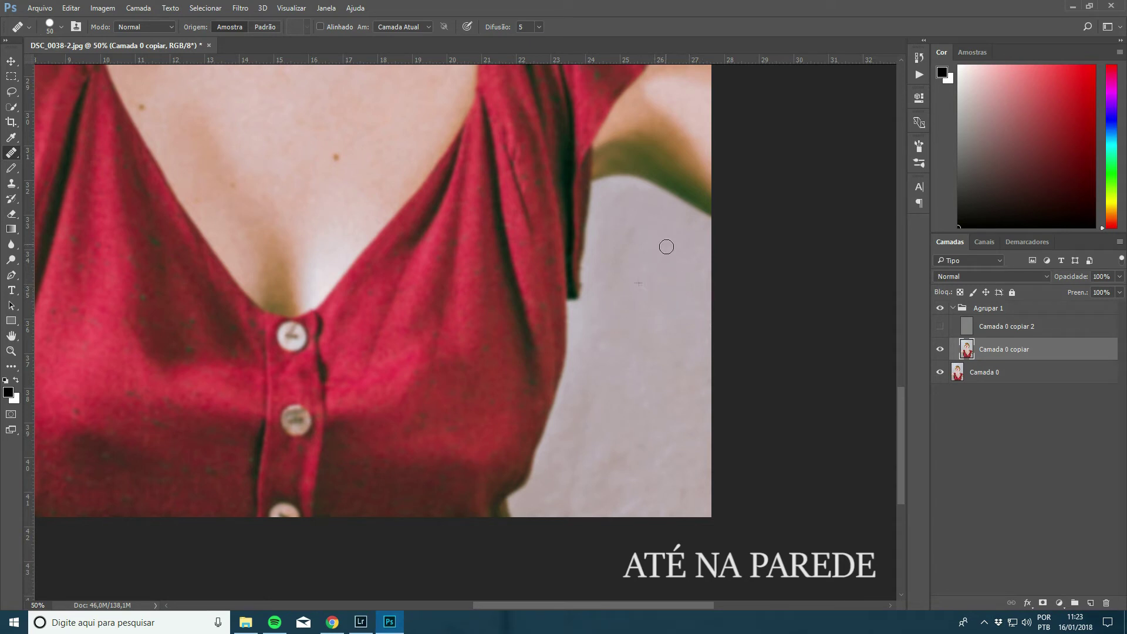
click(940, 326)
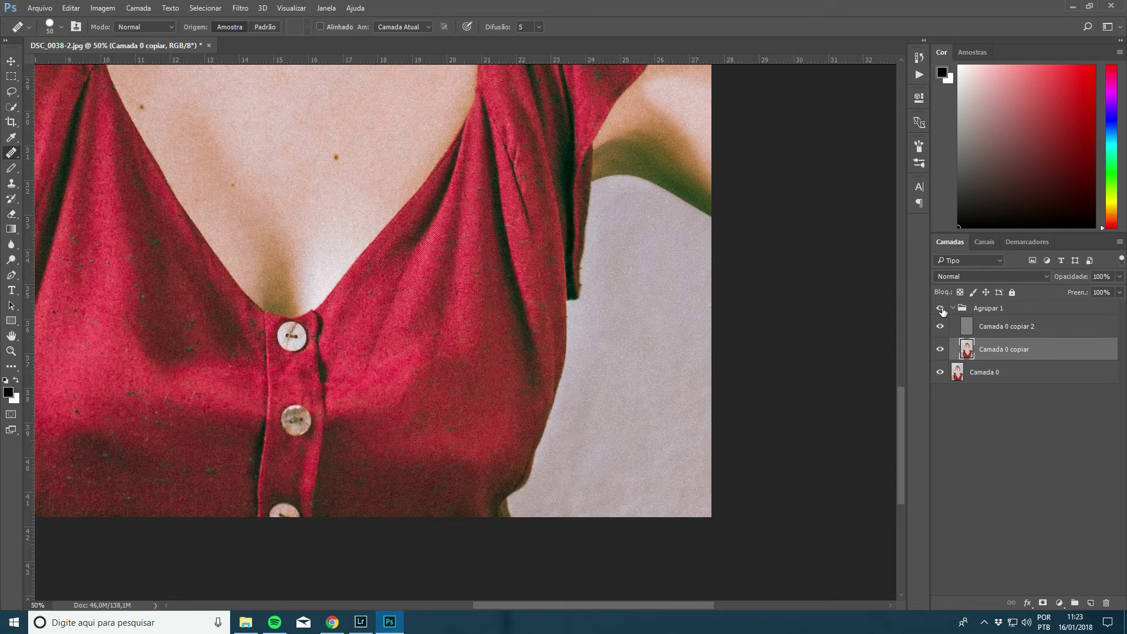
key(ctrl+0)
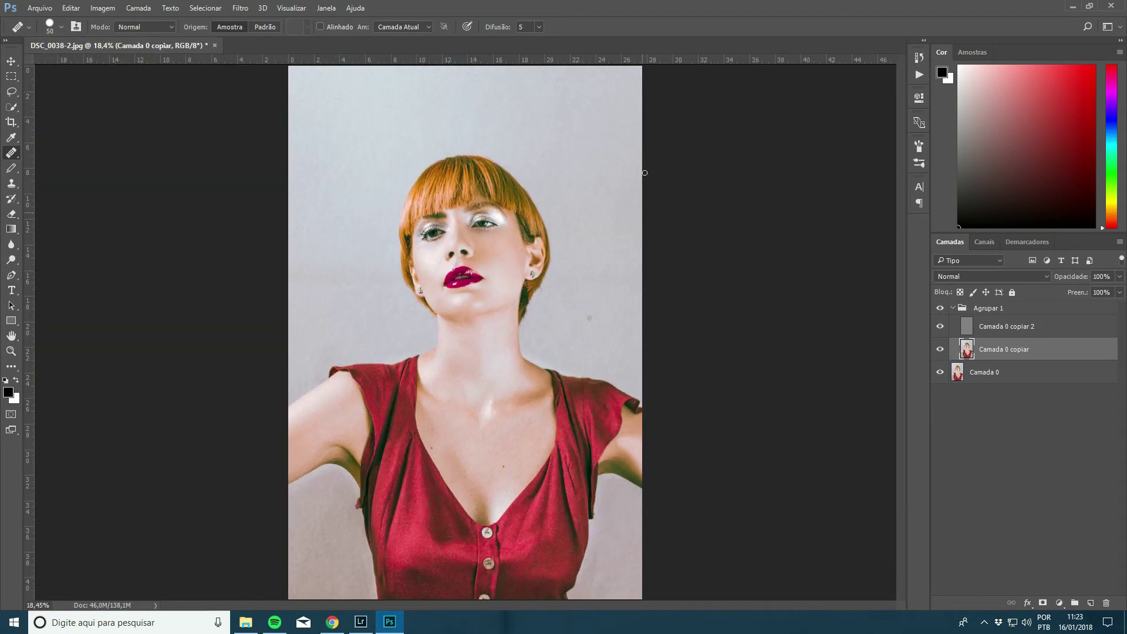
Step: Zoom to the neck and heal a spot with Camada 0 copiar 2 temporarily hidden
key(ctrl+plus)
key(ctrl+plus)
key(ctrl+minus)
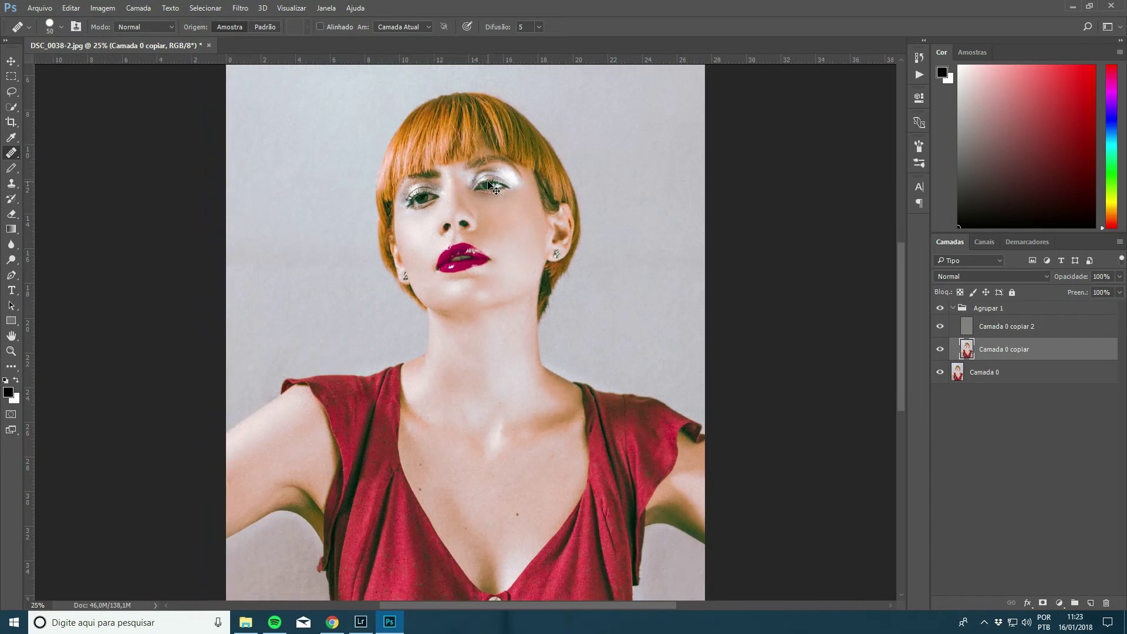
key(ctrl+plus)
key(ctrl+plus)
click(940, 326)
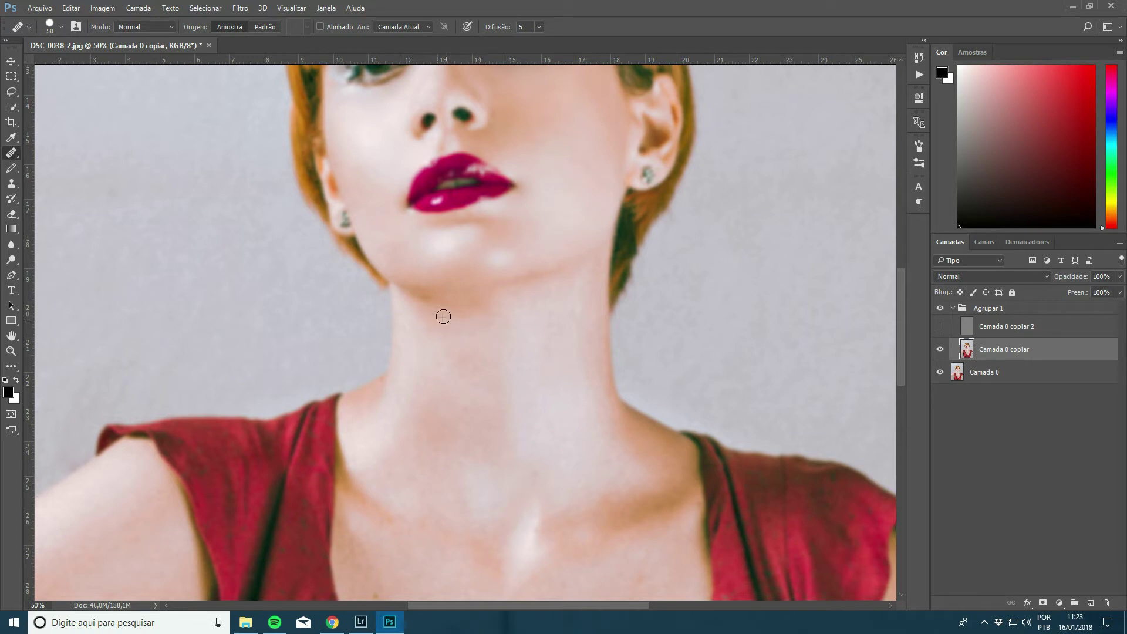
alt+click(444, 320)
click(940, 326)
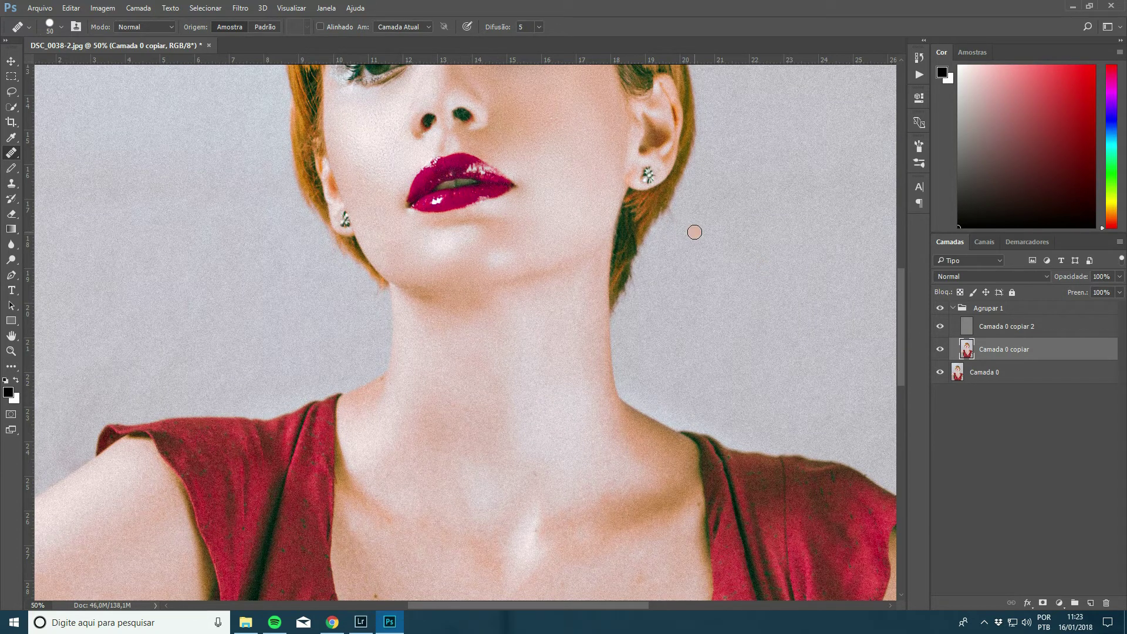
Step: Fit the whole photo on screen and toggle the Agrupar 1 group to compare
key(ctrl+0)
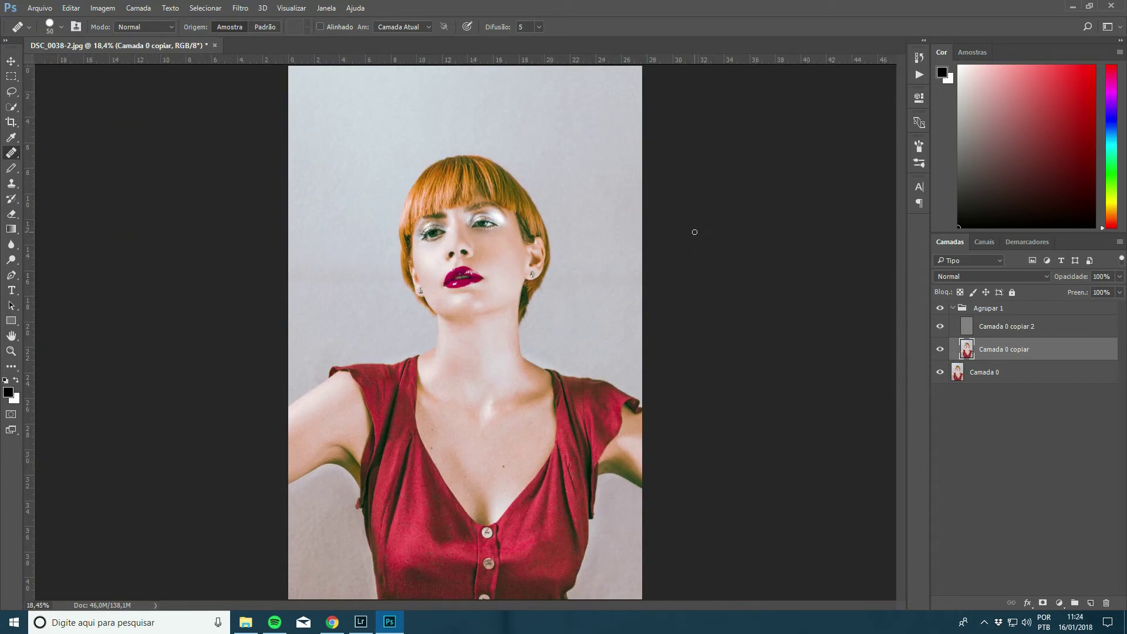
click(941, 309)
click(941, 308)
Step: Set Camada 0 copiar's opacity to 75%, briefly comparing it against 100%
key(ctrl+plus)
key(ctrl+plus)
scroll(822, 284, up, 2)
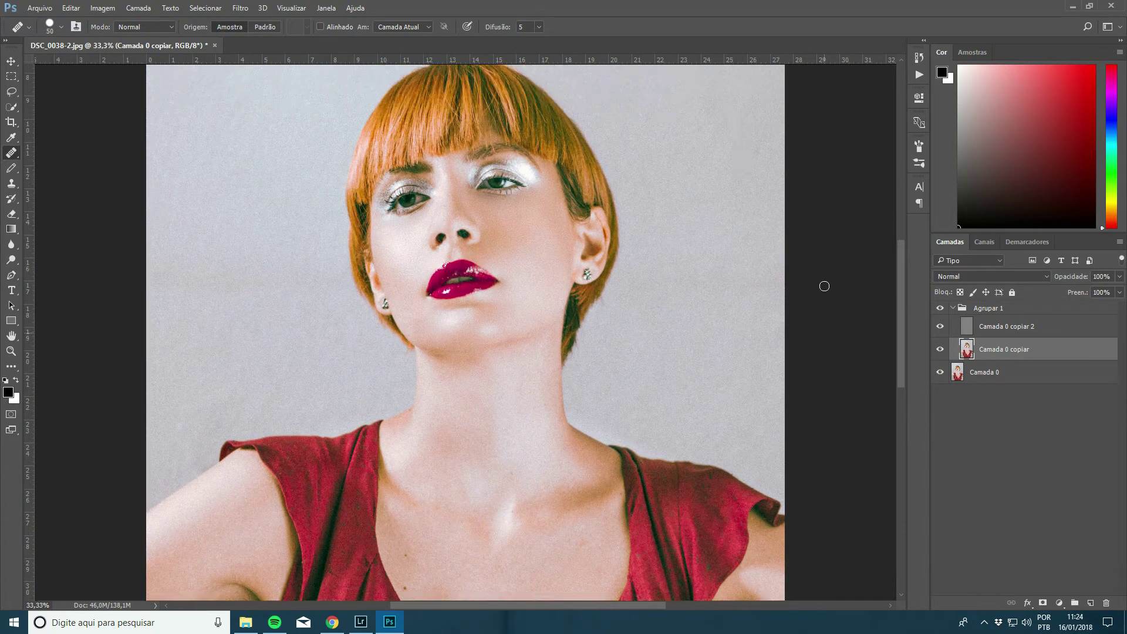
scroll(784, 208, up, 1)
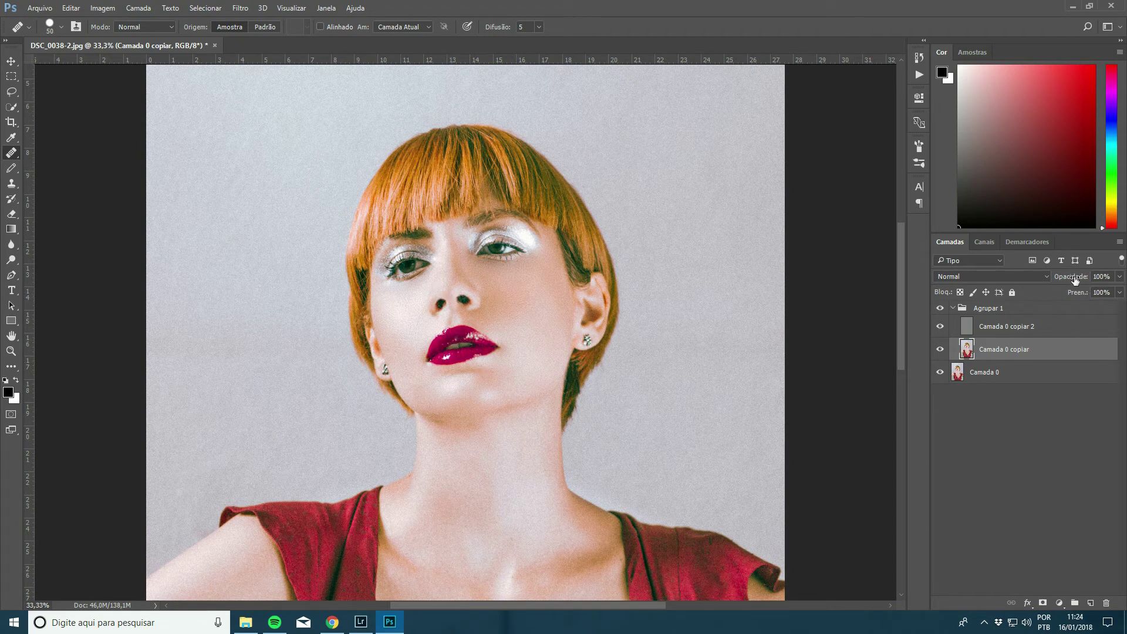
drag(1075, 278, 1061, 279)
drag(1061, 280, 1061, 280)
key(0)
key(7)
key(5)
click(12, 261)
Step: Go from the Dodge tool to the Clone Stamp tool, zoomed out to the whole face
click(12, 262)
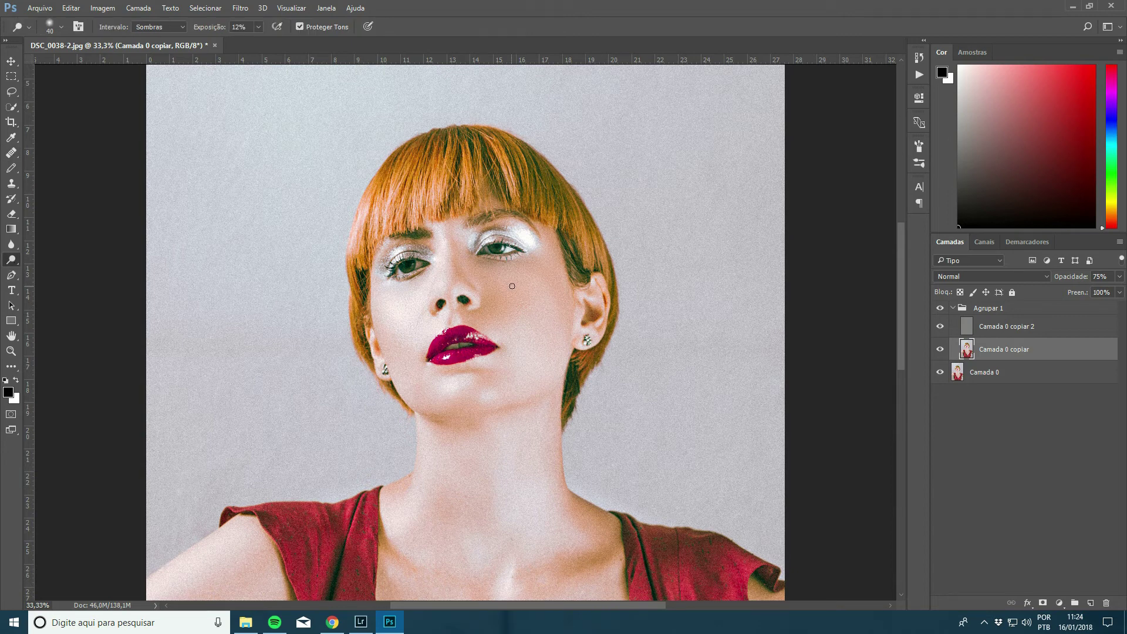
scroll(513, 286, up, 2)
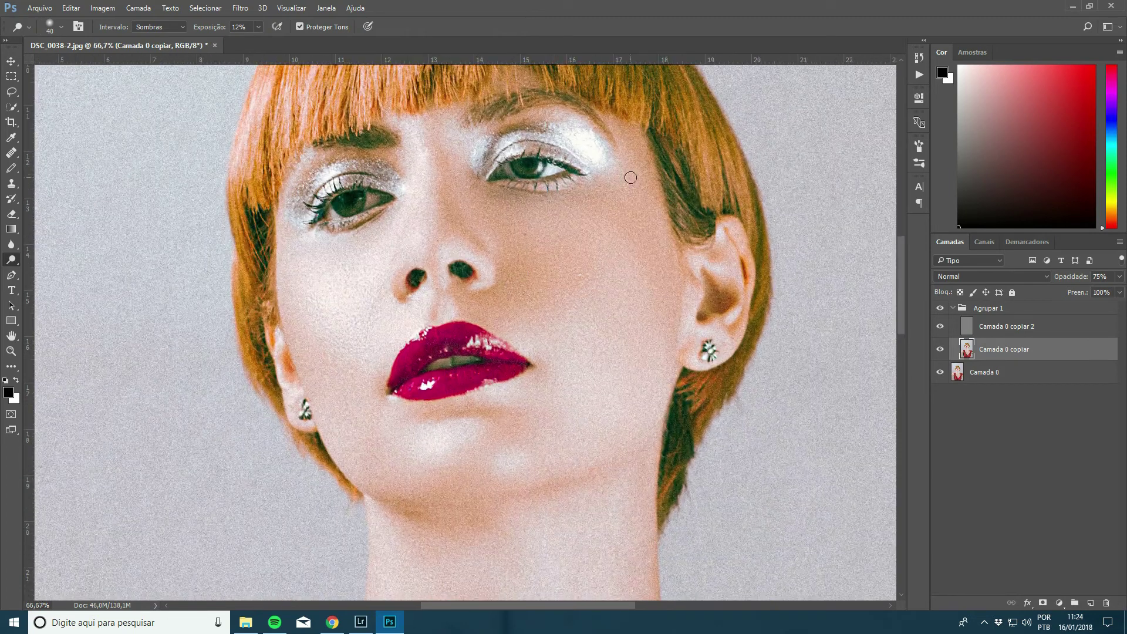
scroll(630, 177, up, 2)
scroll(630, 177, up, 2)
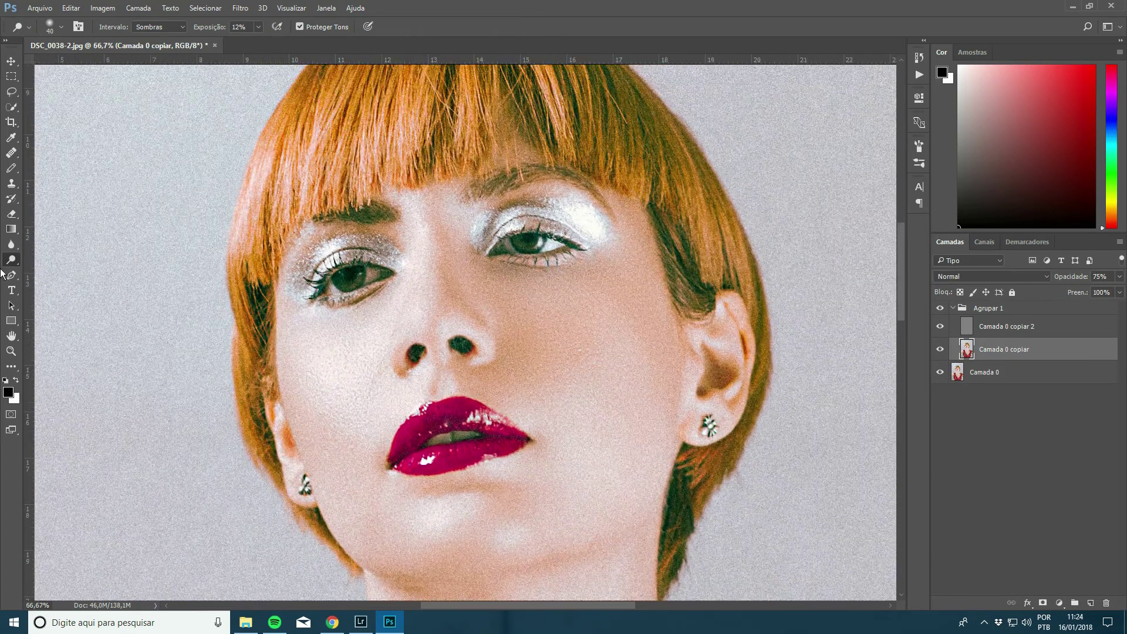
click(12, 185)
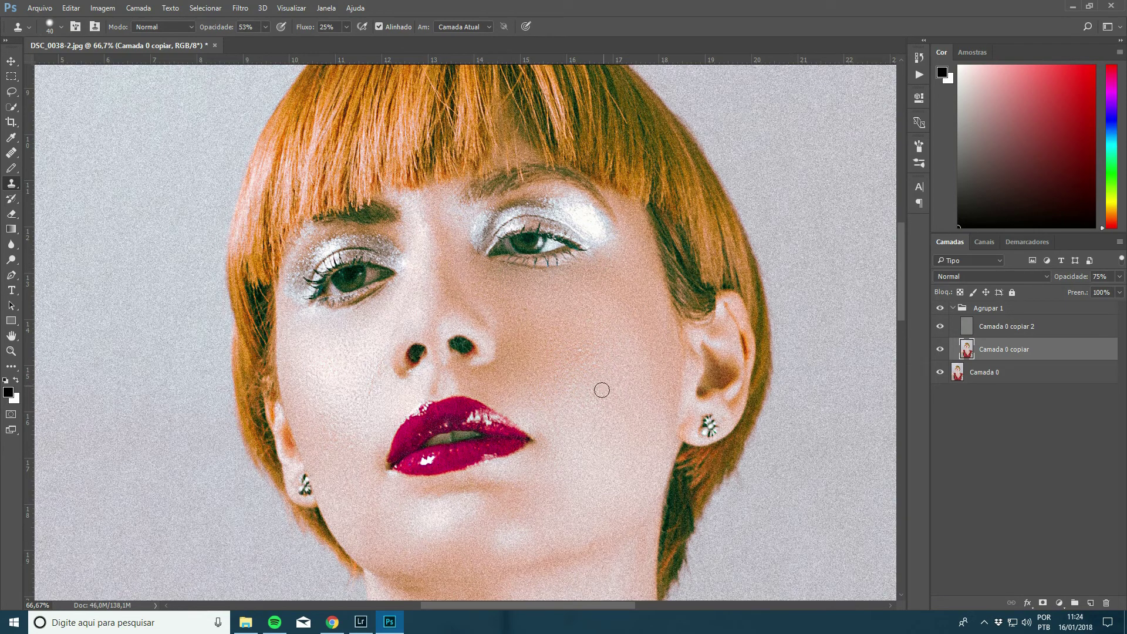
key(ctrl+minus)
key(ctrl+minus)
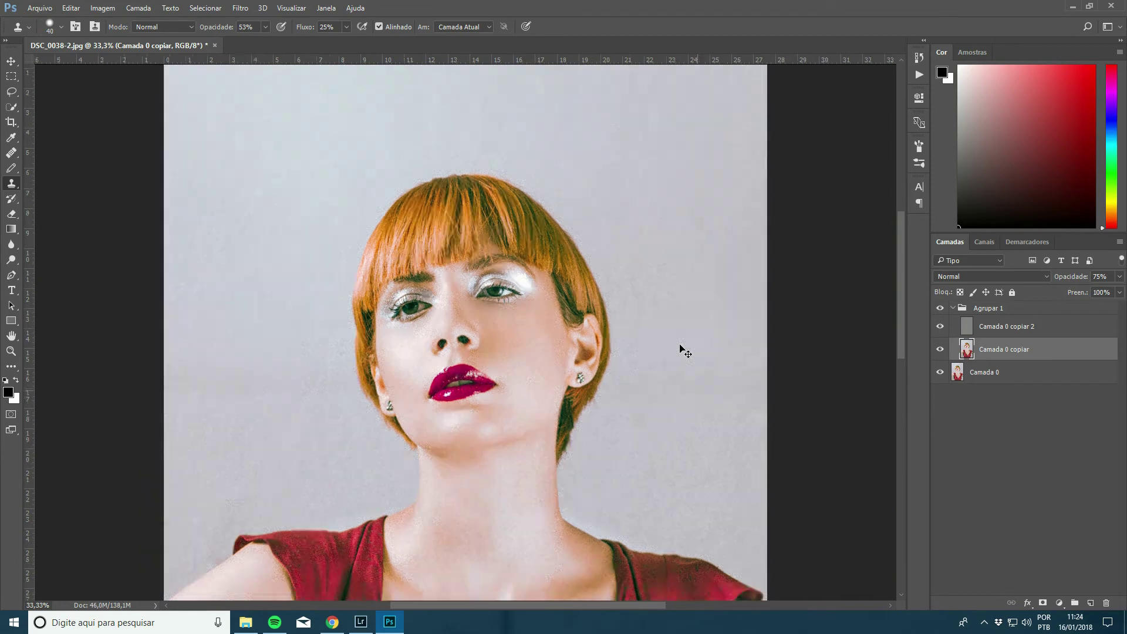
key(ctrl+minus)
key(ctrl+minus)
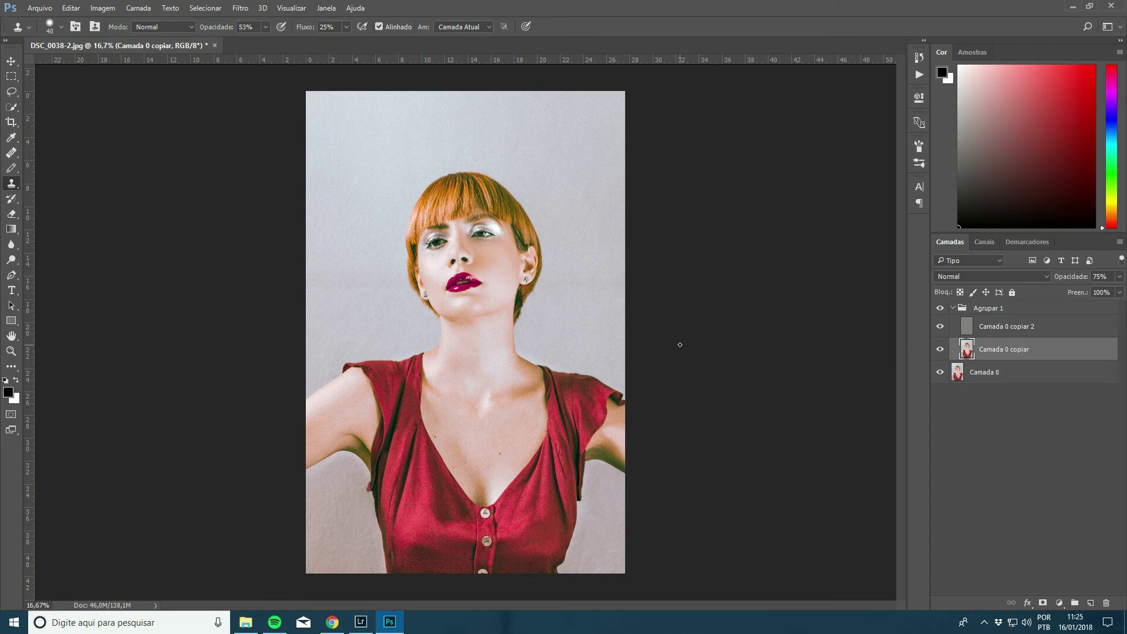
scroll(680, 345, up, 1)
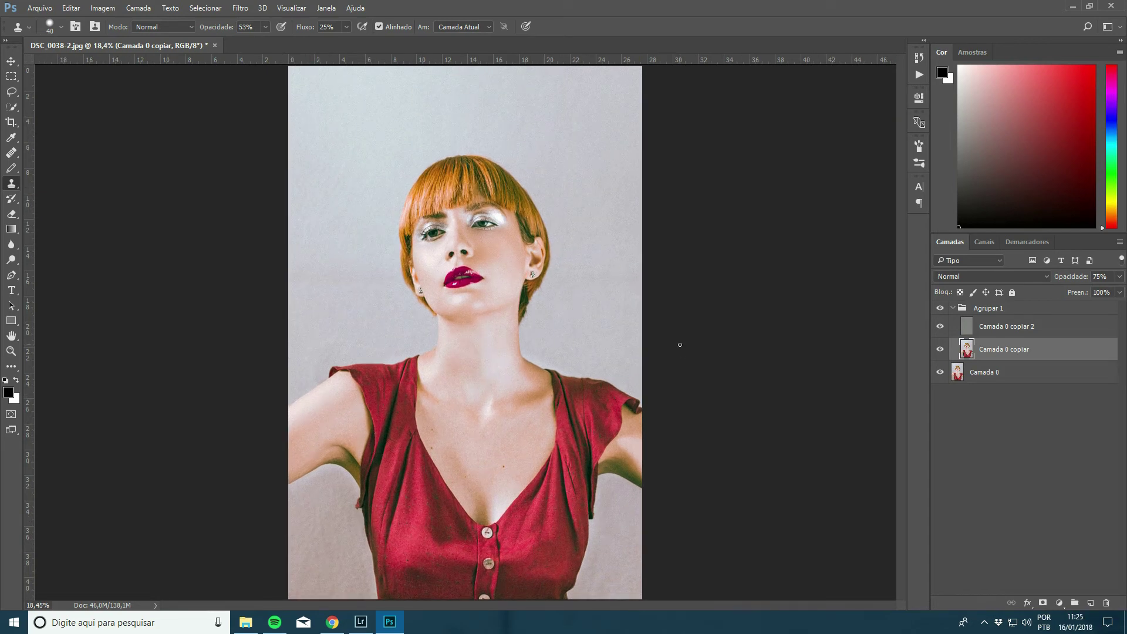
click(940, 309)
click(940, 309)
click(940, 308)
click(940, 308)
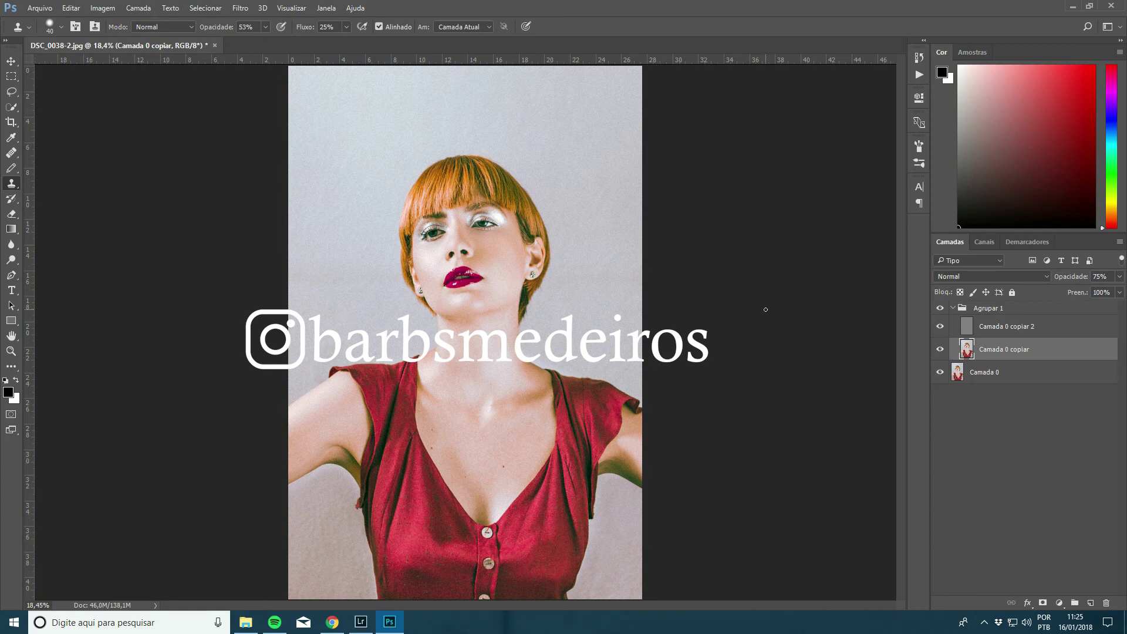
Step: Save as JPEG DSC_0038-2.jpg, replacing the existing file and accepting the JPEG options
key(ctrl+shift+s)
click(346, 271)
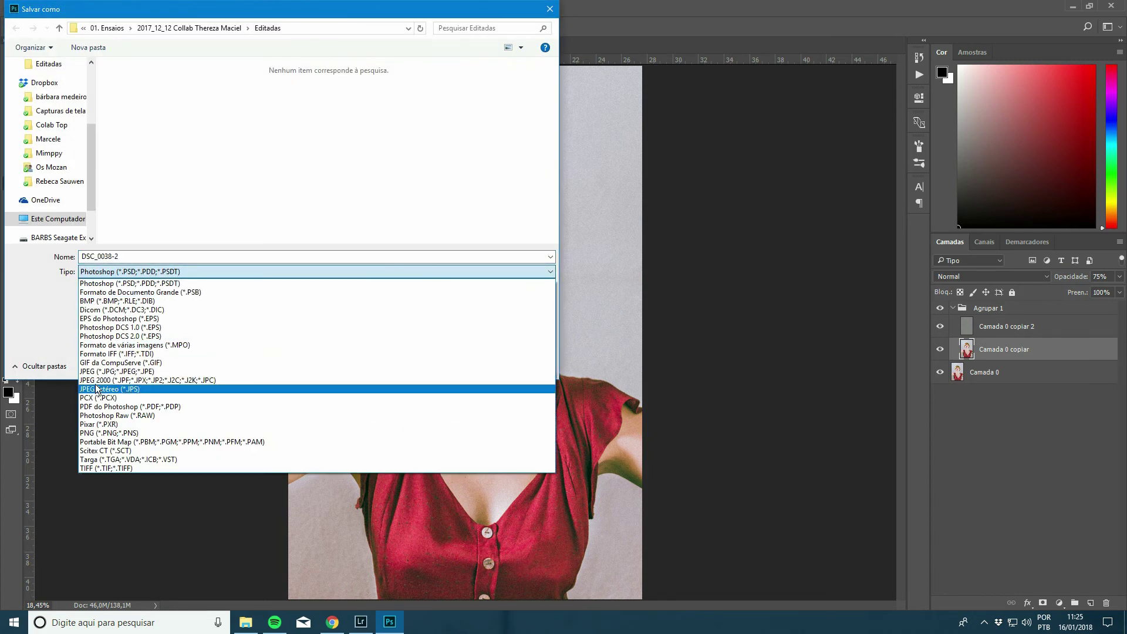
click(446, 390)
click(463, 363)
click(583, 309)
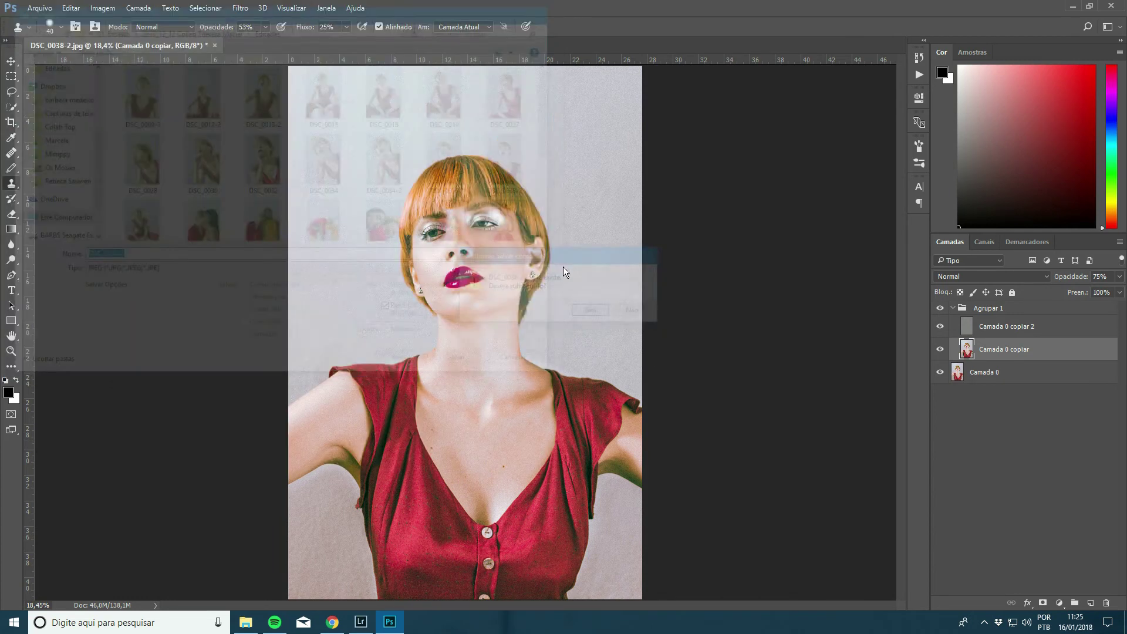
click(633, 169)
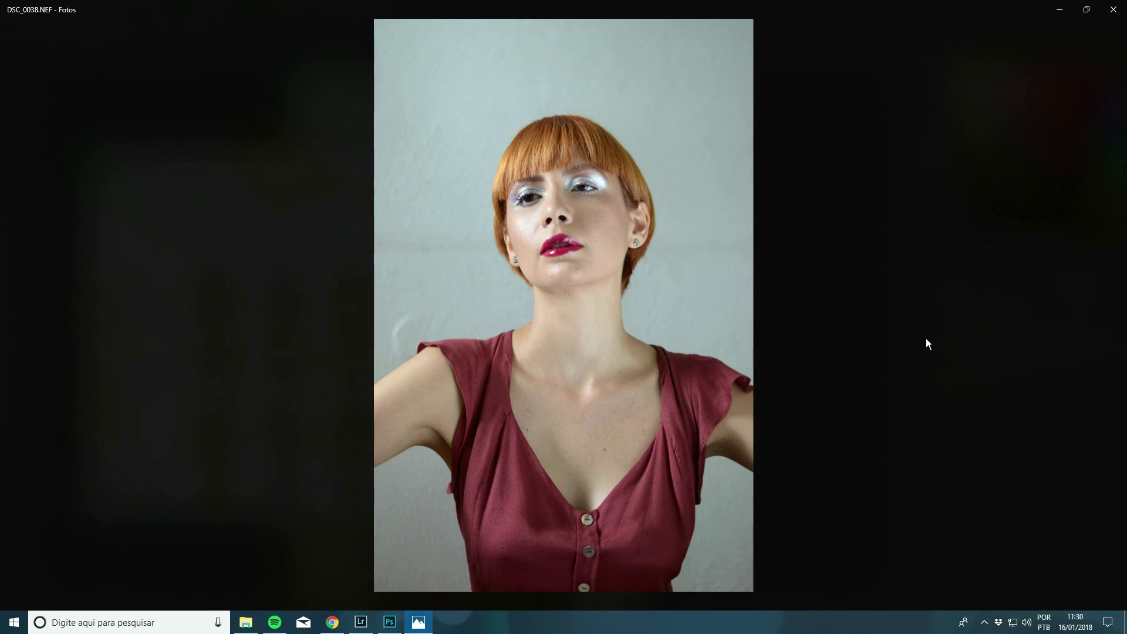
Step: Flip between DSC_0038-2.jpg and the original DSC_0038.NEF, ending on the edited JPEG
key(Right)
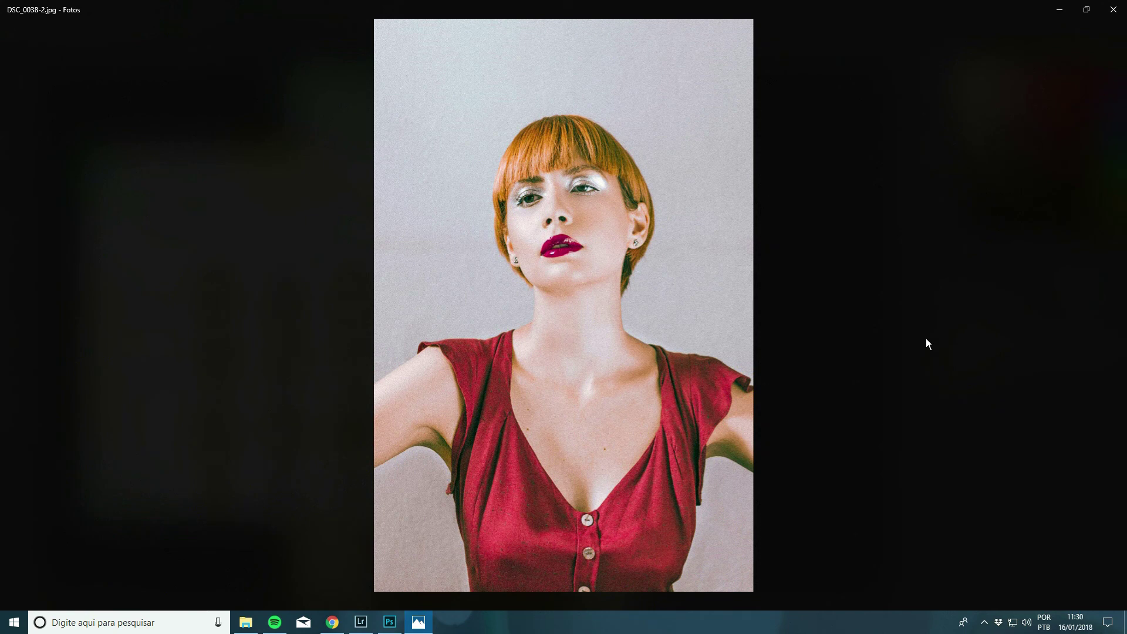
key(Left)
key(Right)
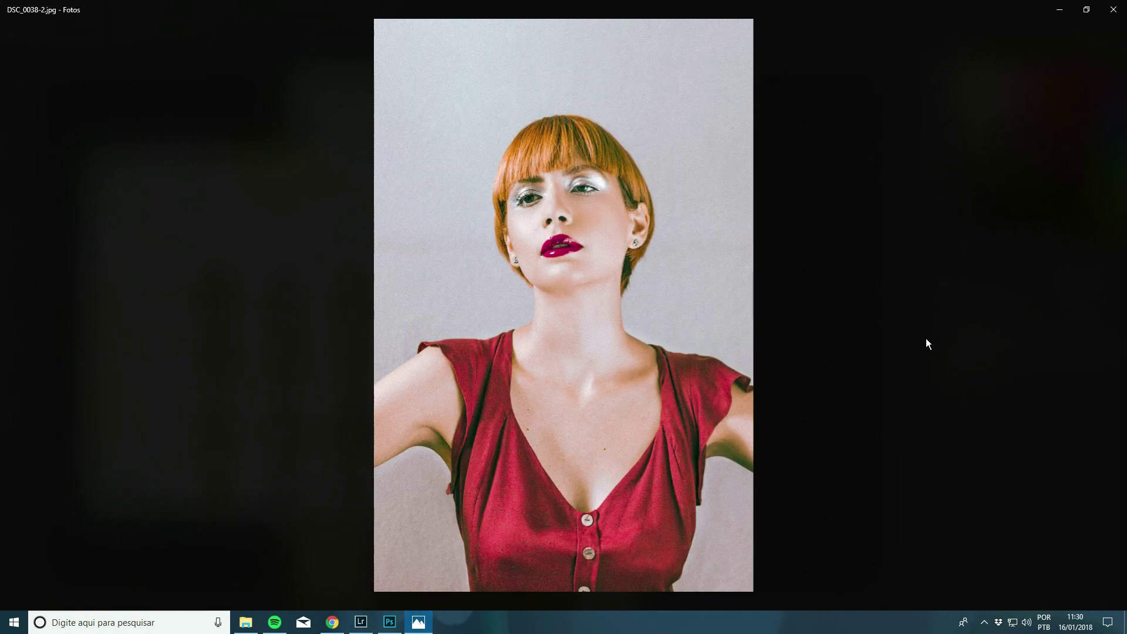